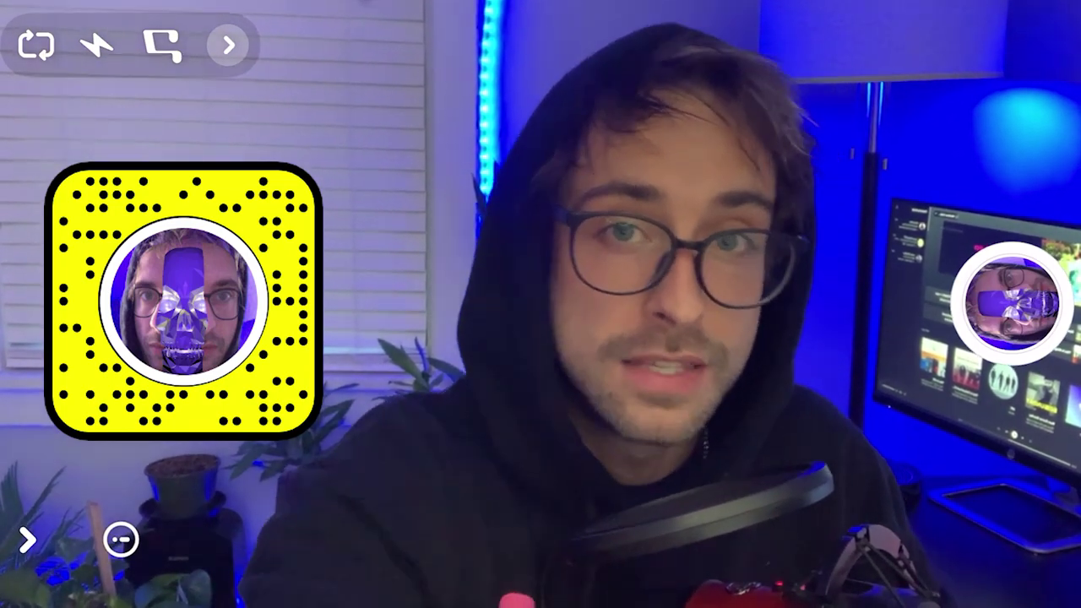
- Apply the skull lens in Snapchat, close it, then reapply it so the skull splits open over the face
click(406, 434)
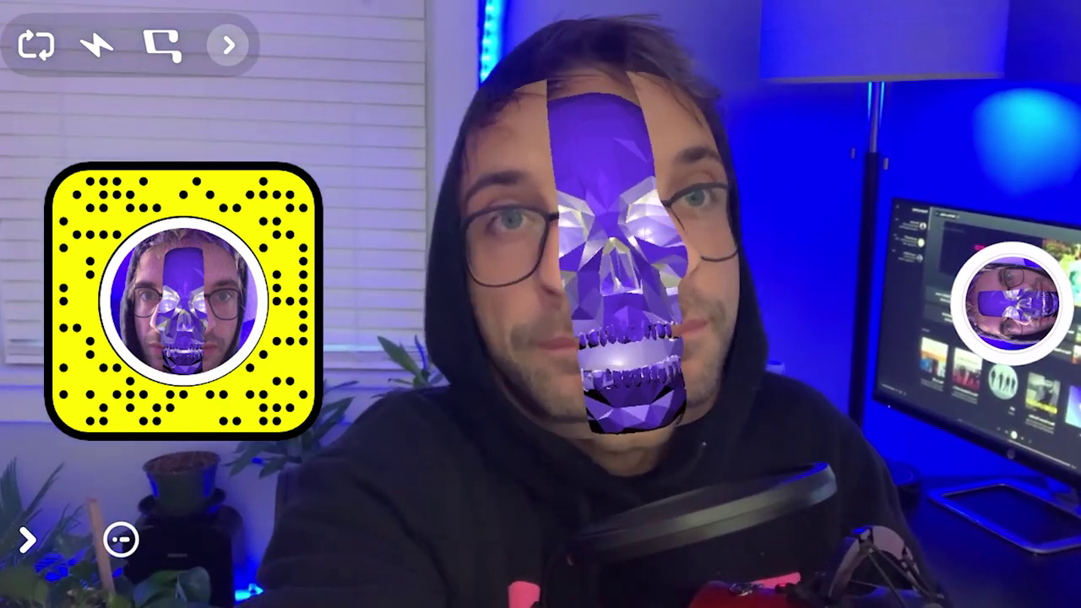
click(398, 521)
click(364, 495)
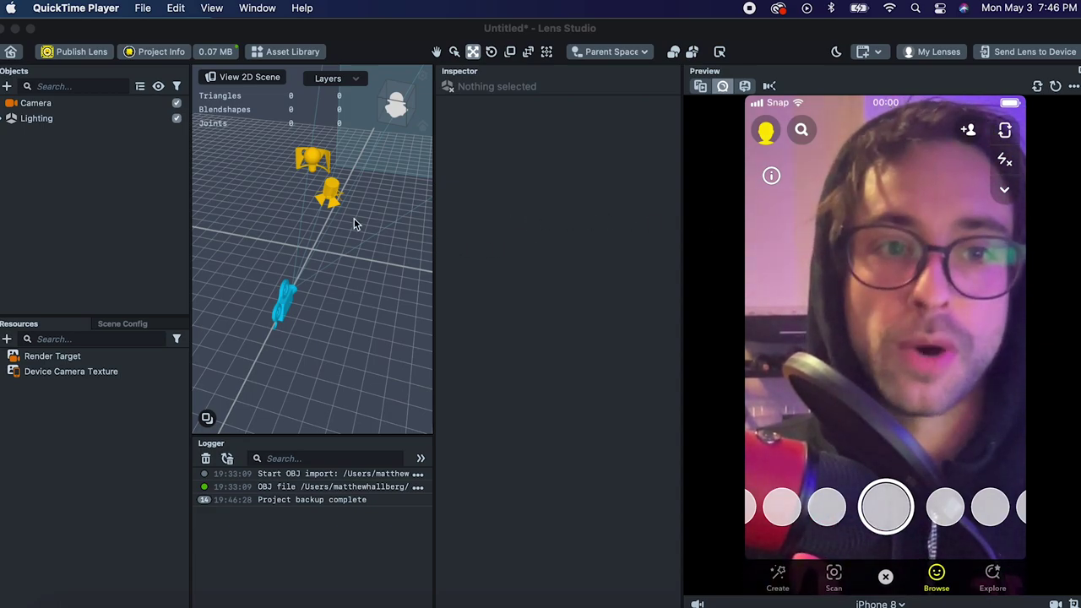
- Add a Plane to the scene and assign a new Graph Unlit material to its Material 1 slot
click(8, 87)
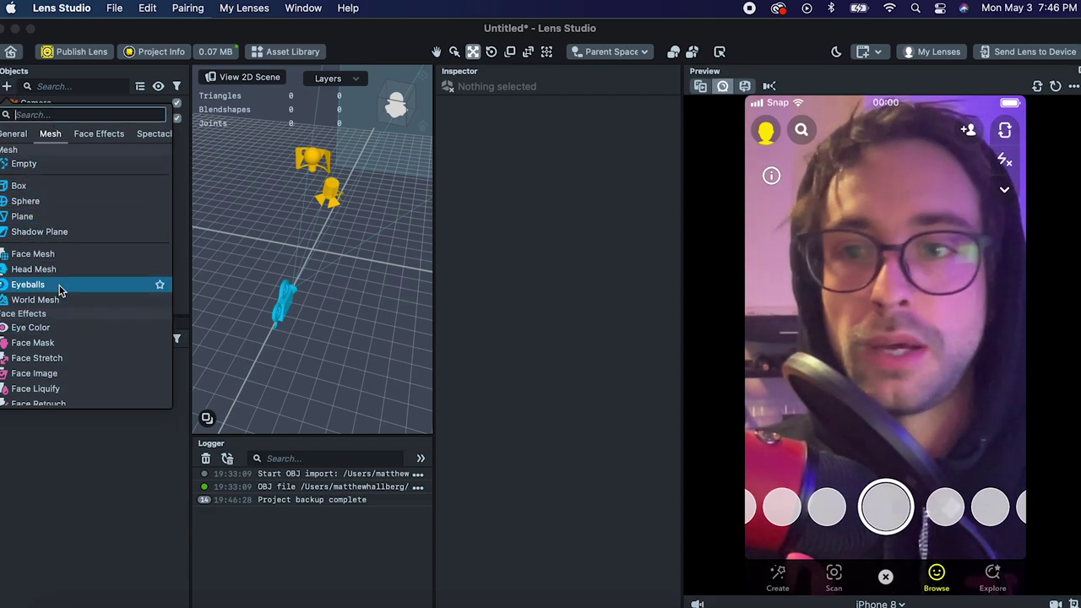
click(42, 218)
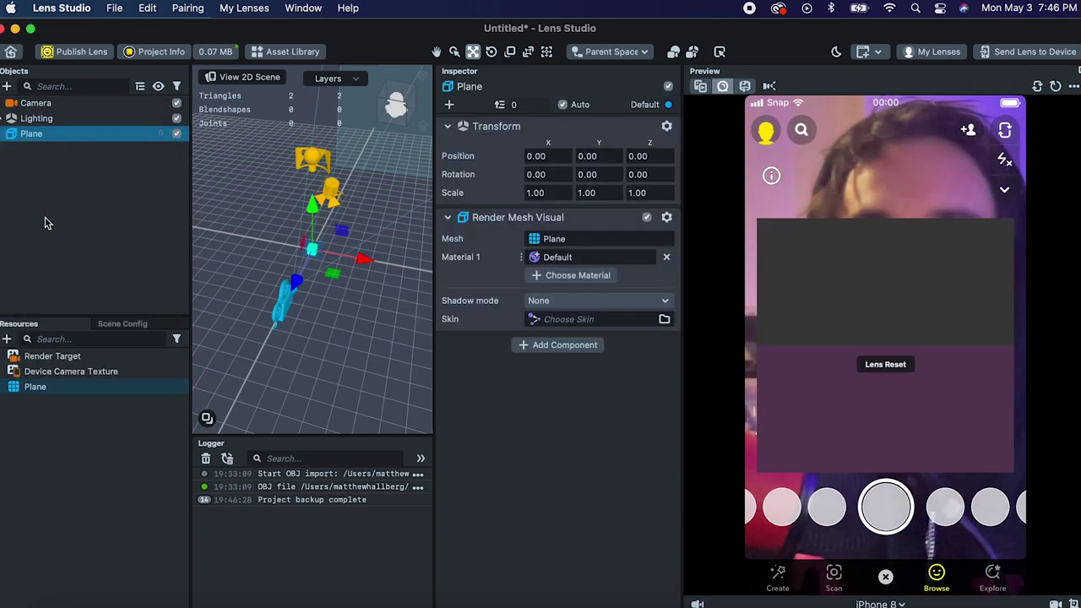
click(7, 339)
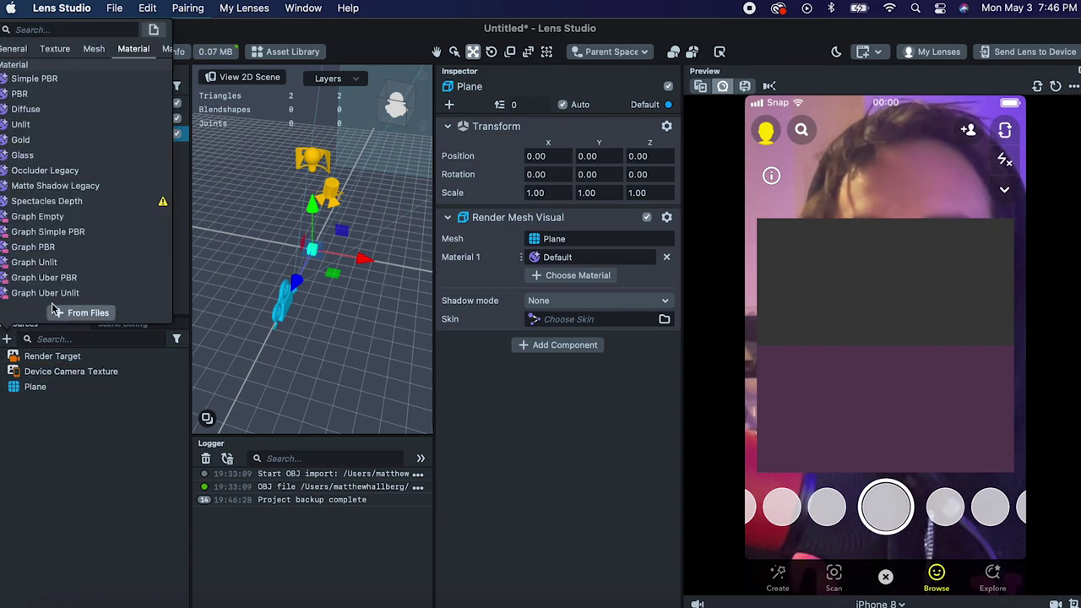
click(34, 262)
click(43, 388)
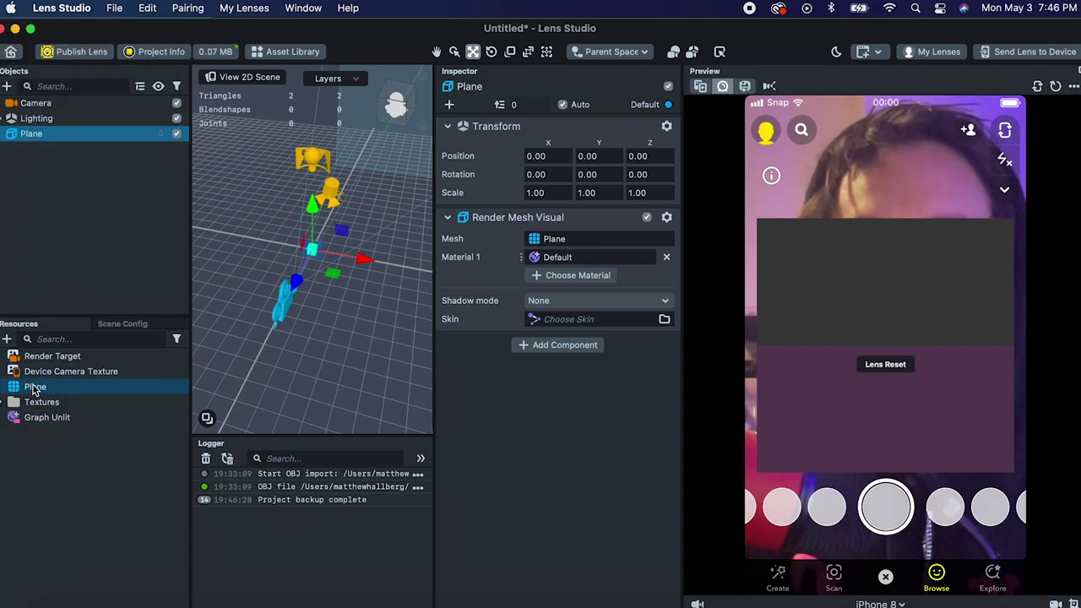
click(33, 135)
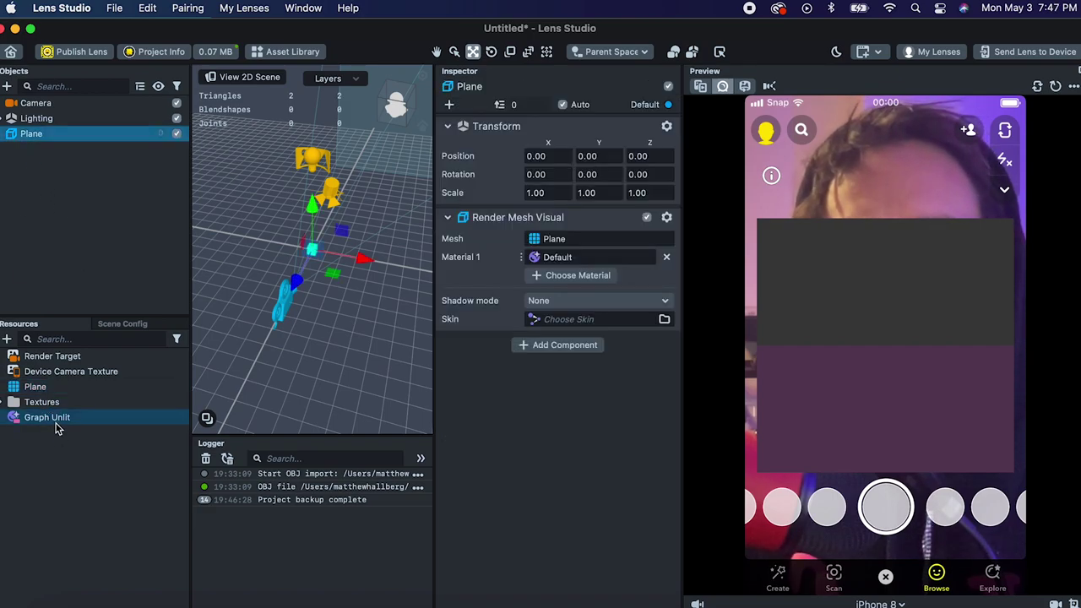
drag(594, 263, 594, 260)
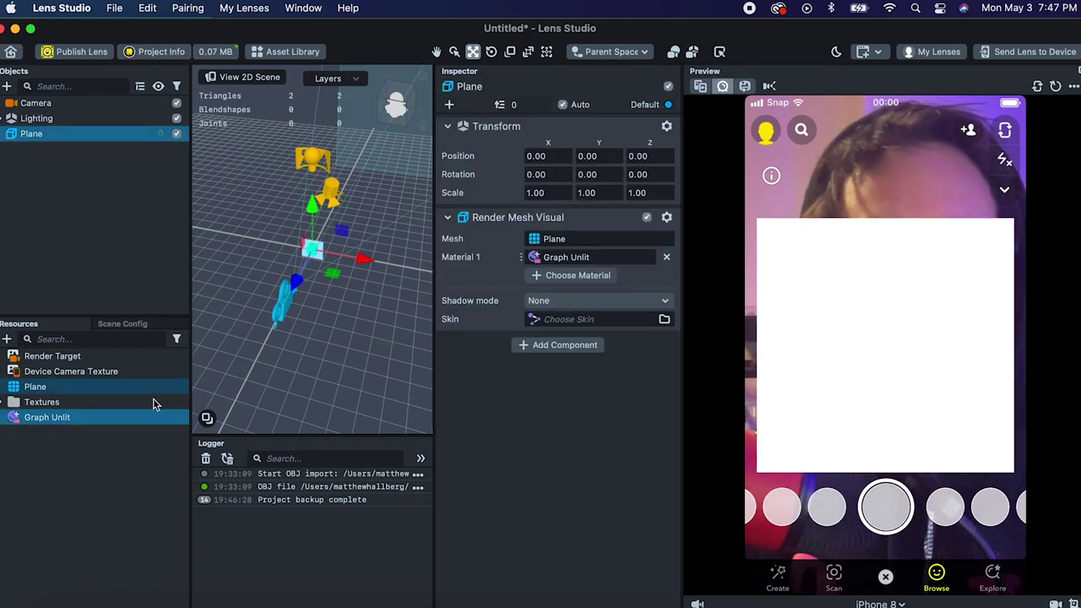
double_click(84, 417)
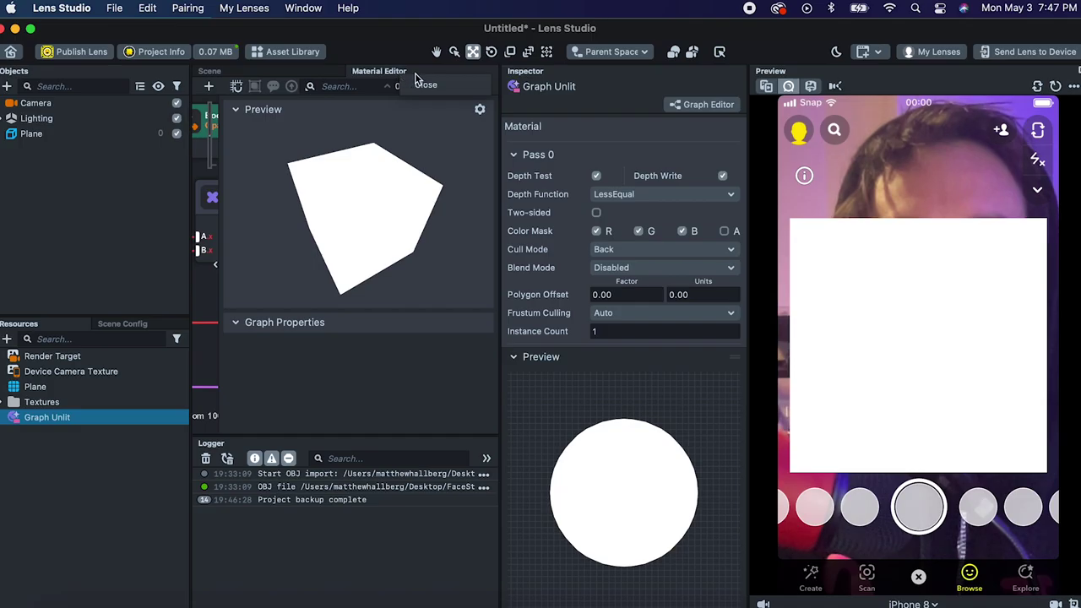
- Clear the Graph Unlit nodes and wire a new Texture 2D Parameter into the Shader's Color
double_click(386, 73)
drag(567, 466, 109, 181)
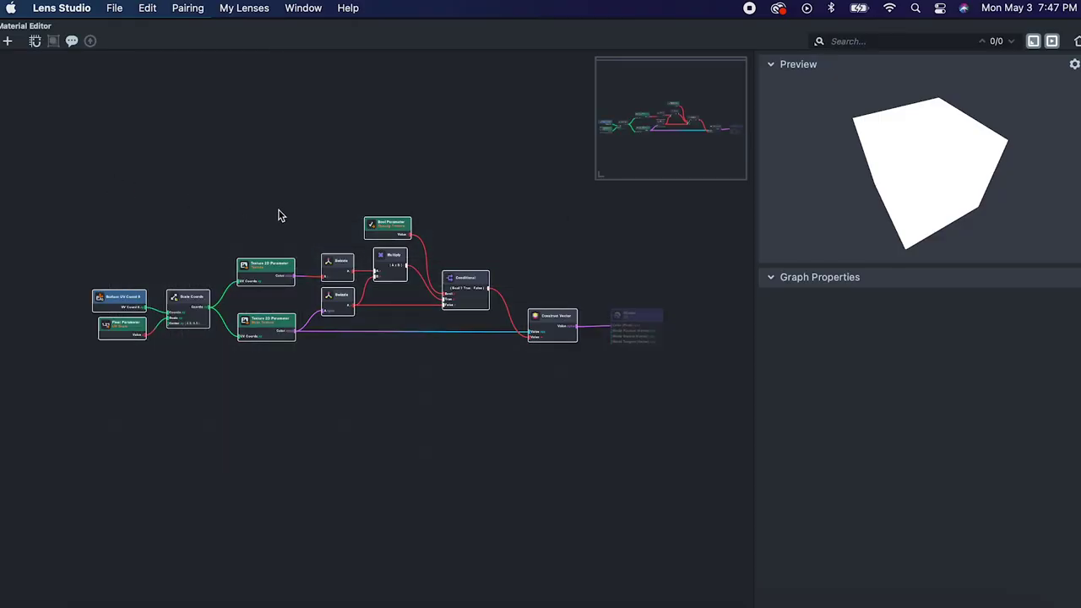
key(Delete)
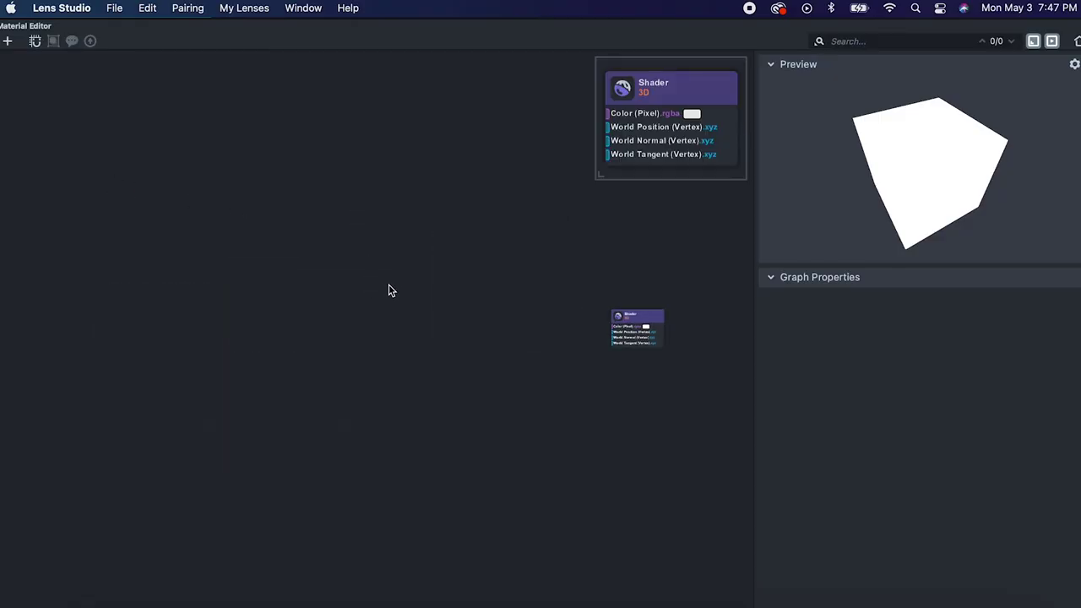
right_click(366, 294)
click(404, 298)
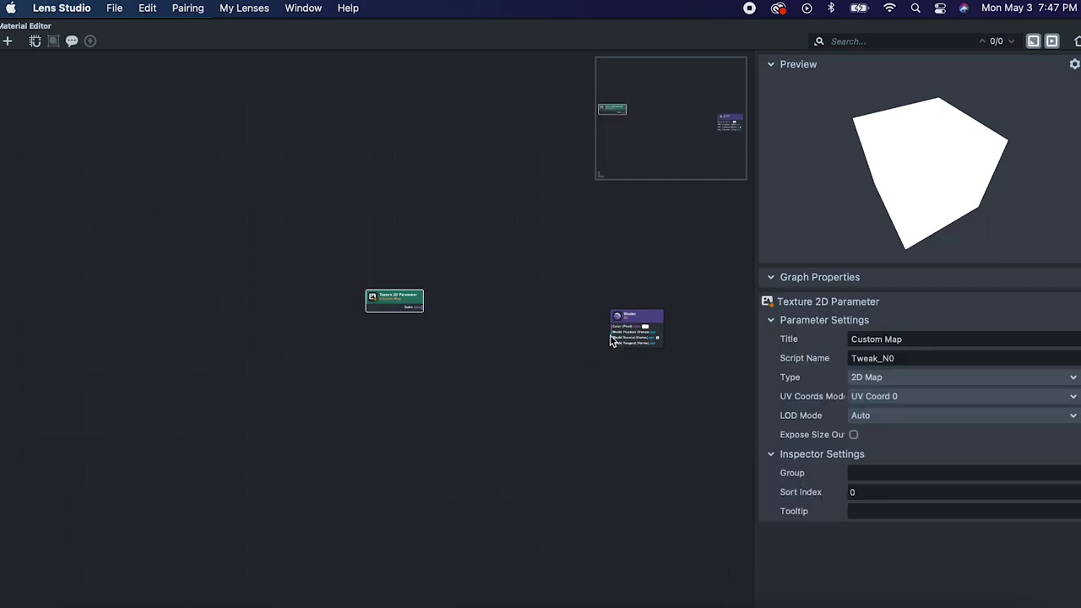
drag(616, 333, 425, 278)
scroll(470, 309, up, 5)
click(311, 265)
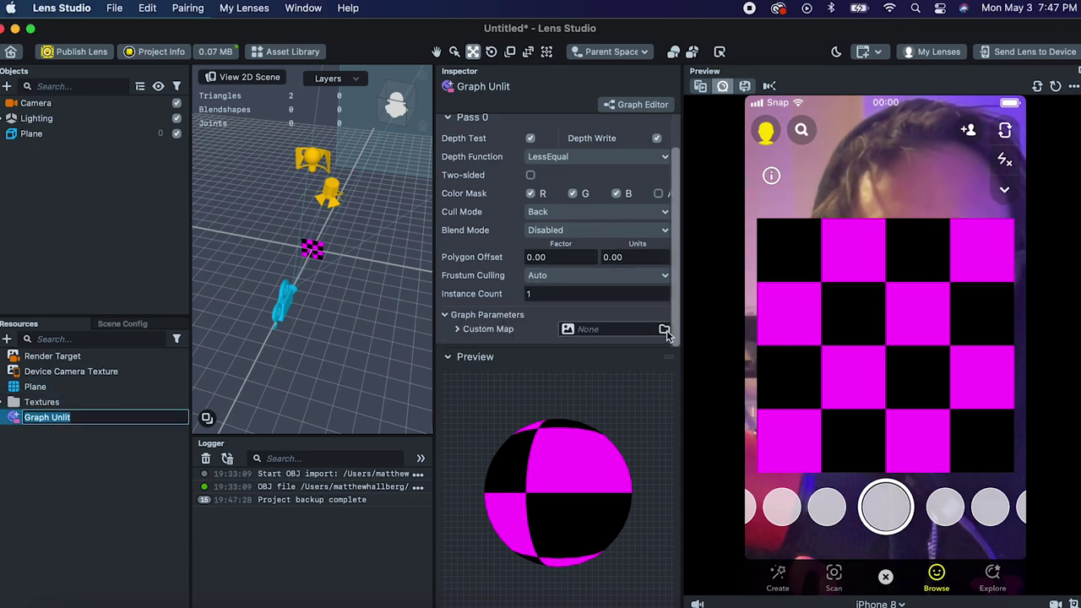
- Set the Custom Map texture parameter to Device Camera Texture
click(664, 330)
click(495, 182)
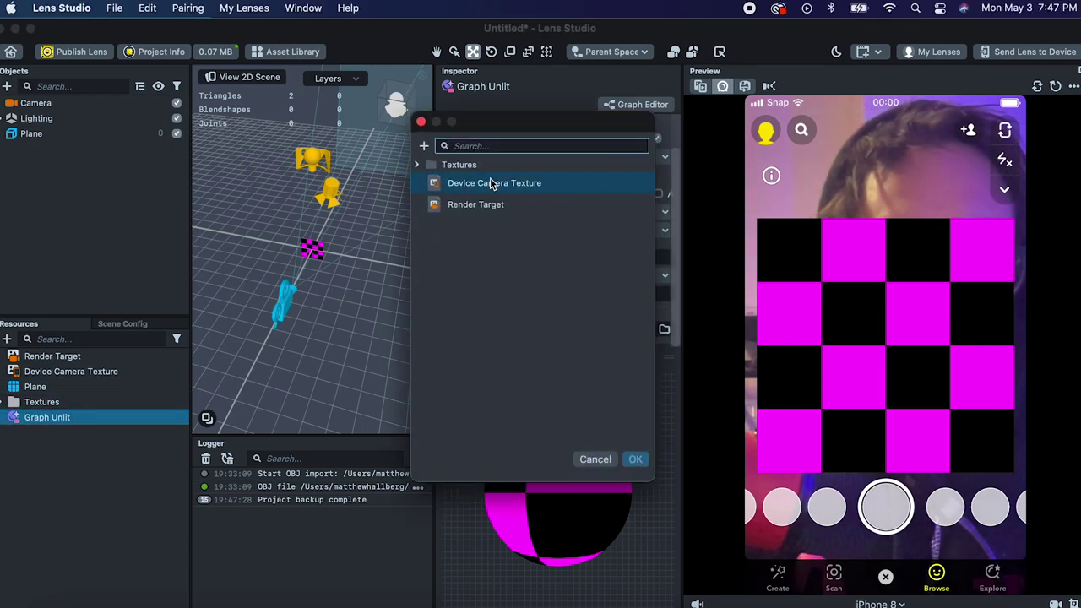
click(636, 458)
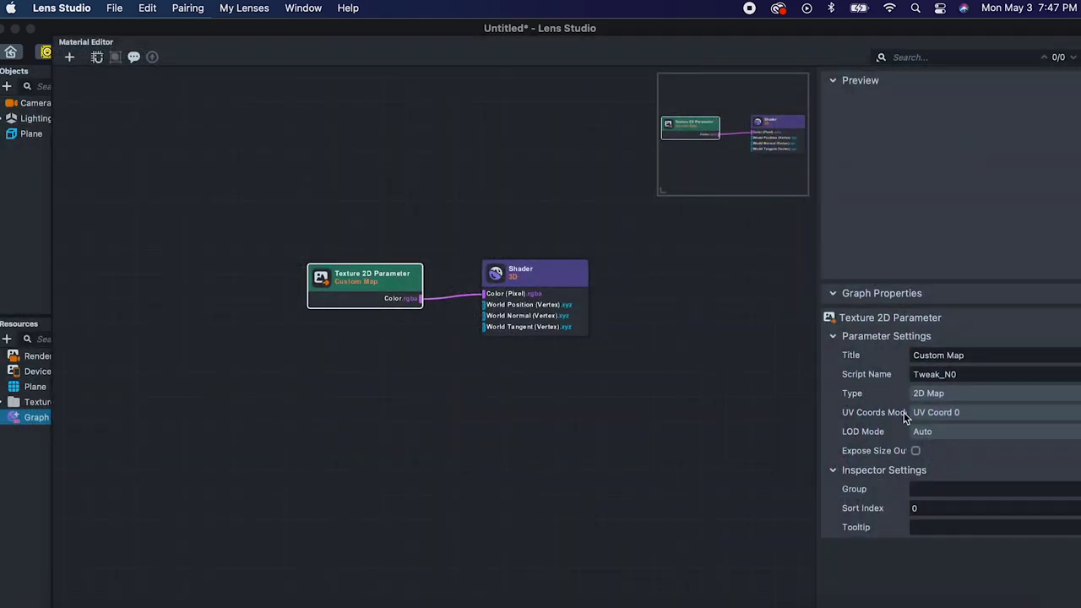
- Switch the texture's UV Coords Mode to Custom and feed it a Screen UV Coord node
click(943, 415)
click(912, 448)
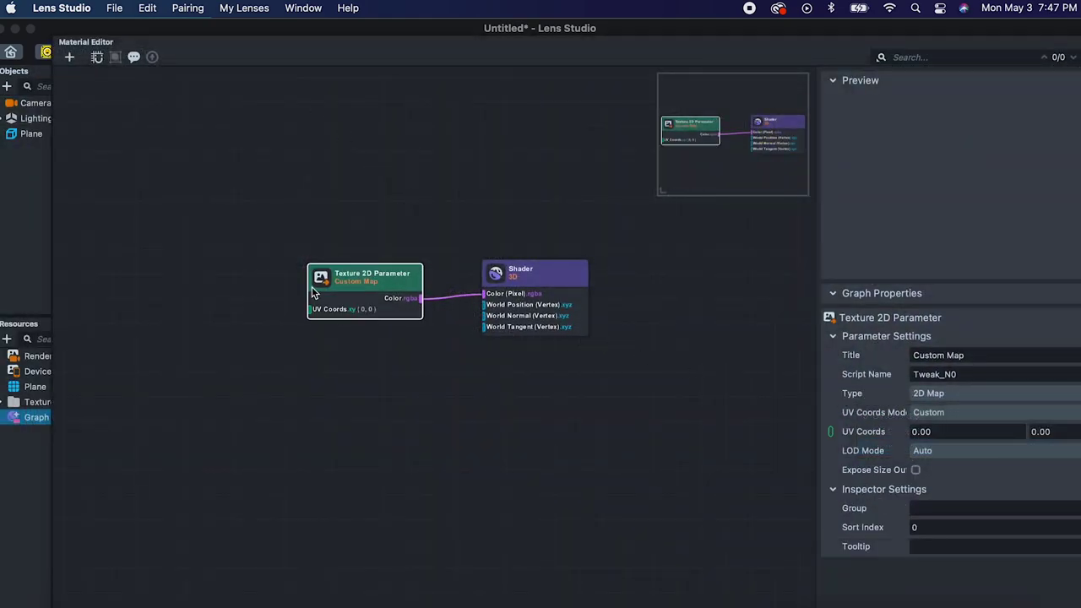
drag(236, 307, 236, 304)
text(screen)
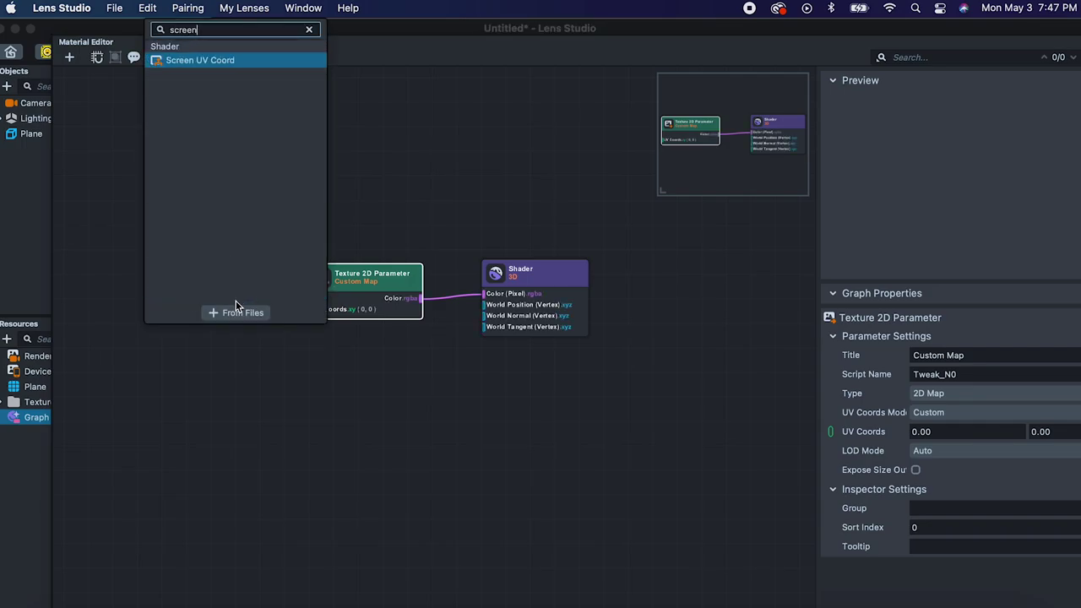
key(Return)
drag(287, 254, 188, 266)
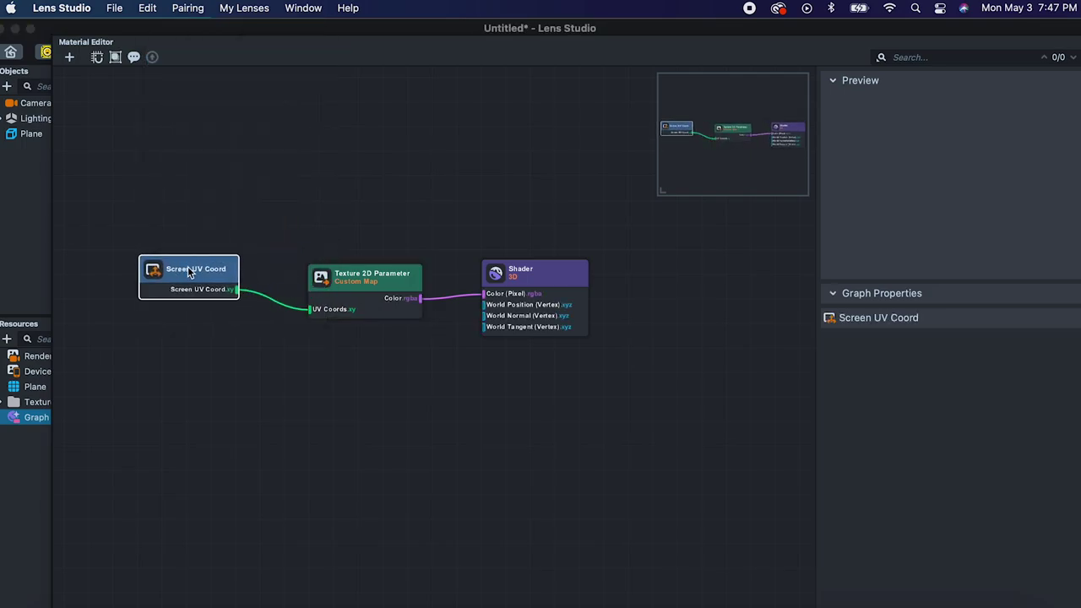
- Insert a Multiply node with green B between the texture and Shader, then close the editor
drag(416, 300, 399, 381)
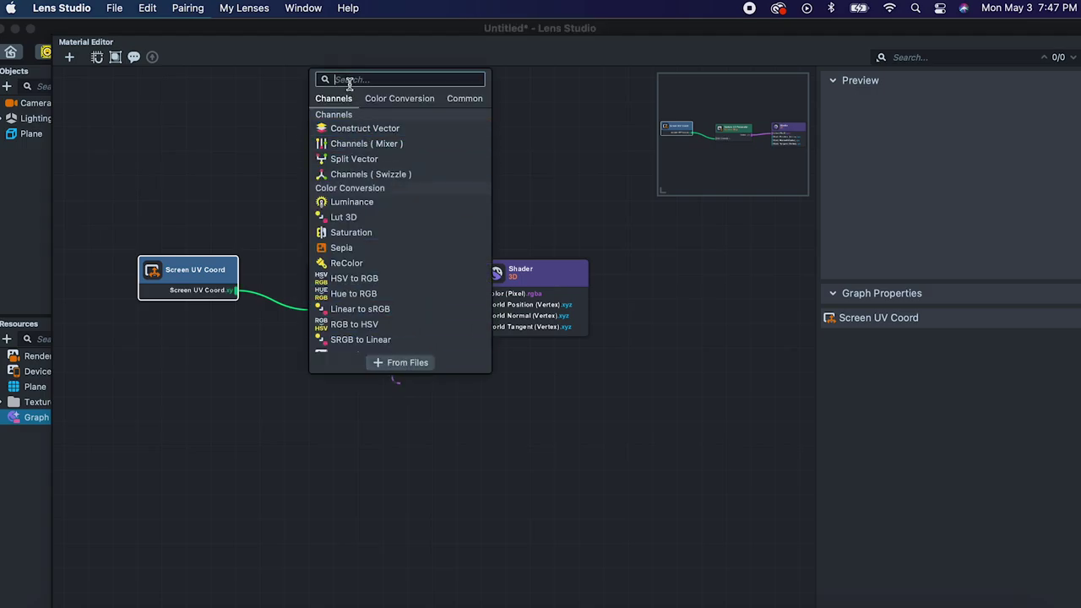
text(multip)
key(Return)
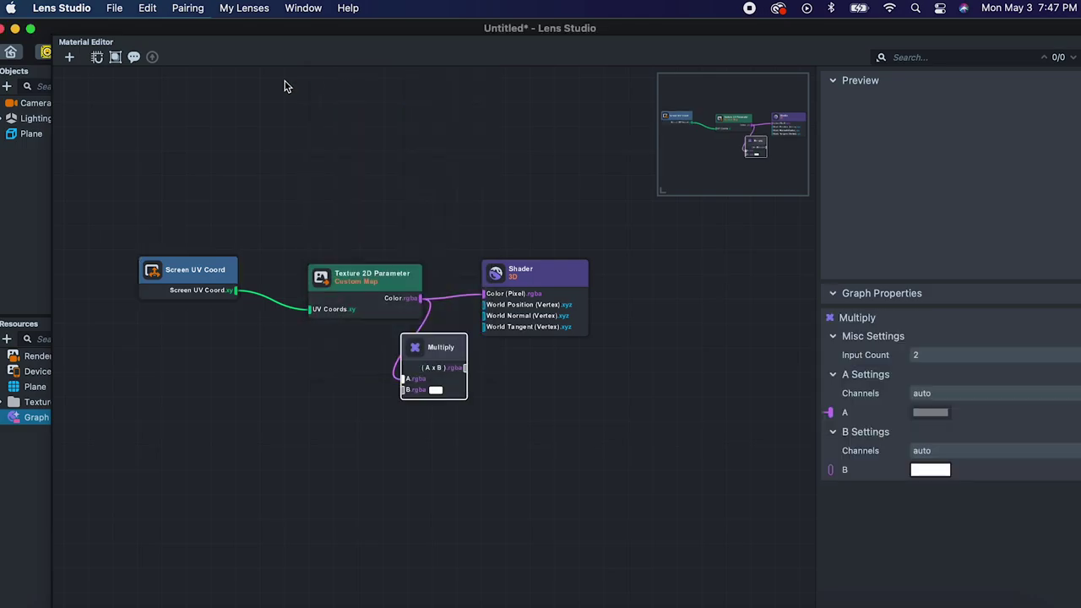
drag(463, 368, 485, 295)
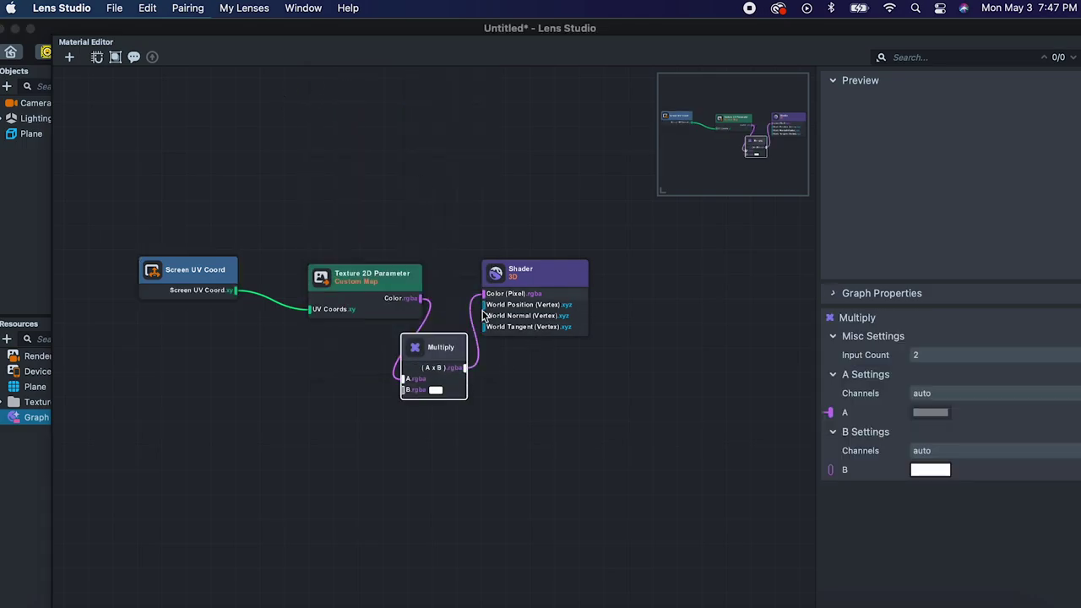
click(435, 391)
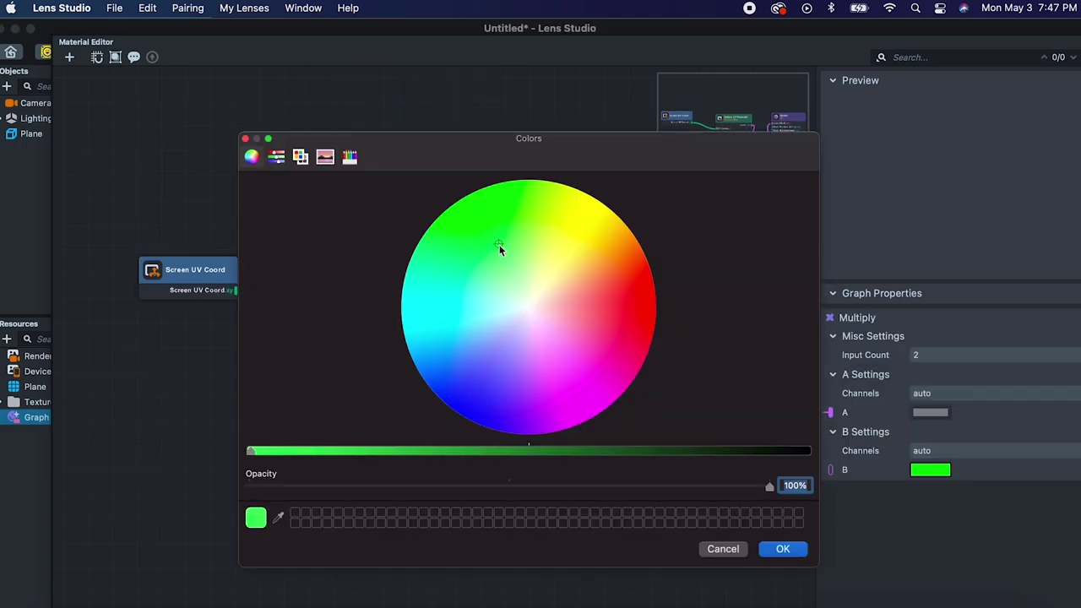
click(781, 549)
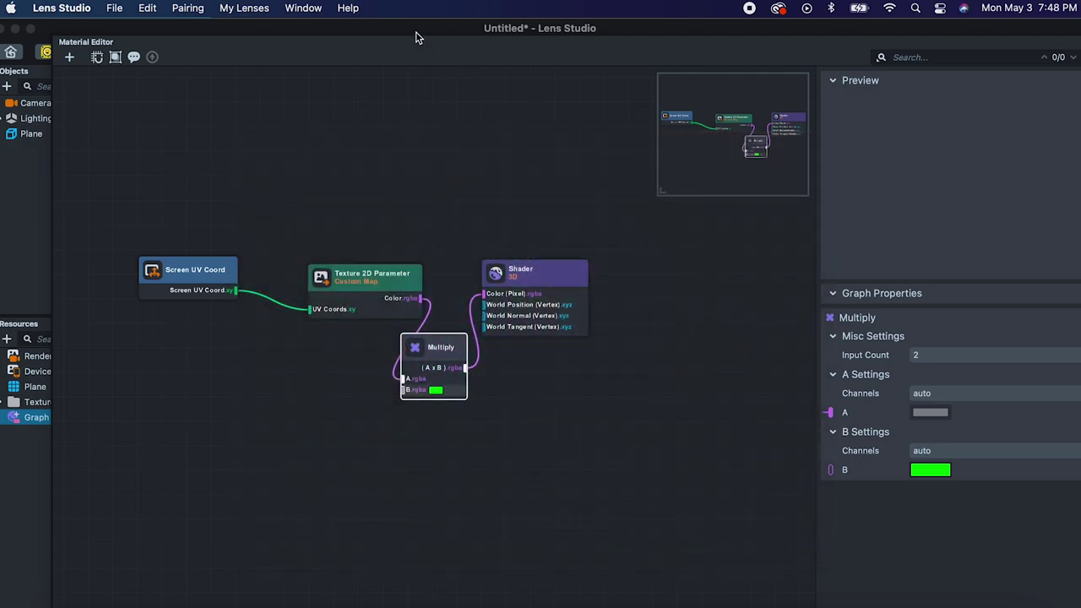
click(11, 28)
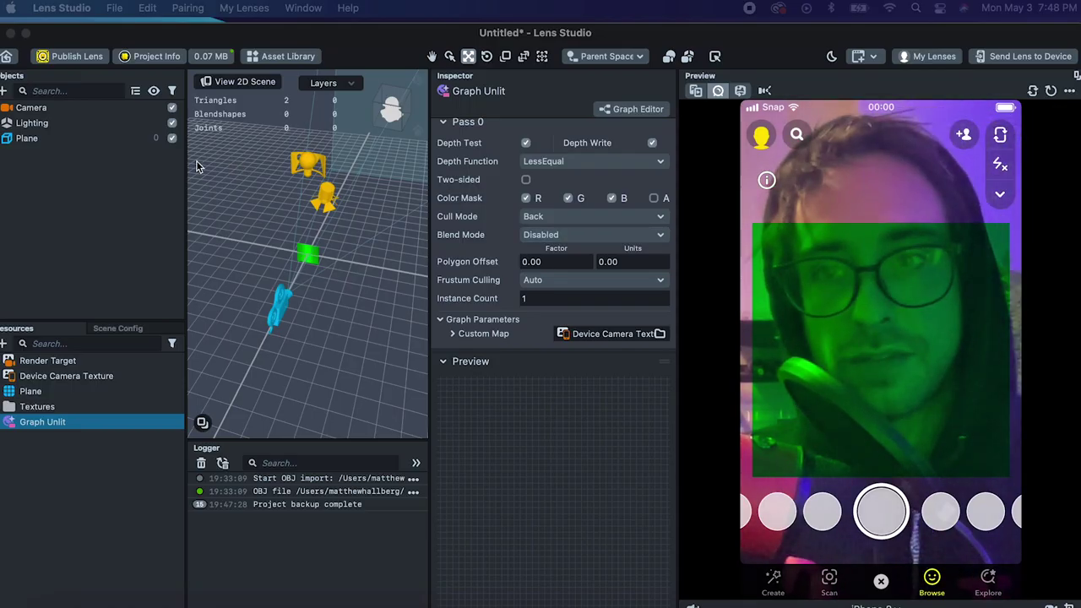
- Raise the Plane slightly in the preview and add a second Camera to the scene
click(65, 140)
drag(308, 218, 310, 215)
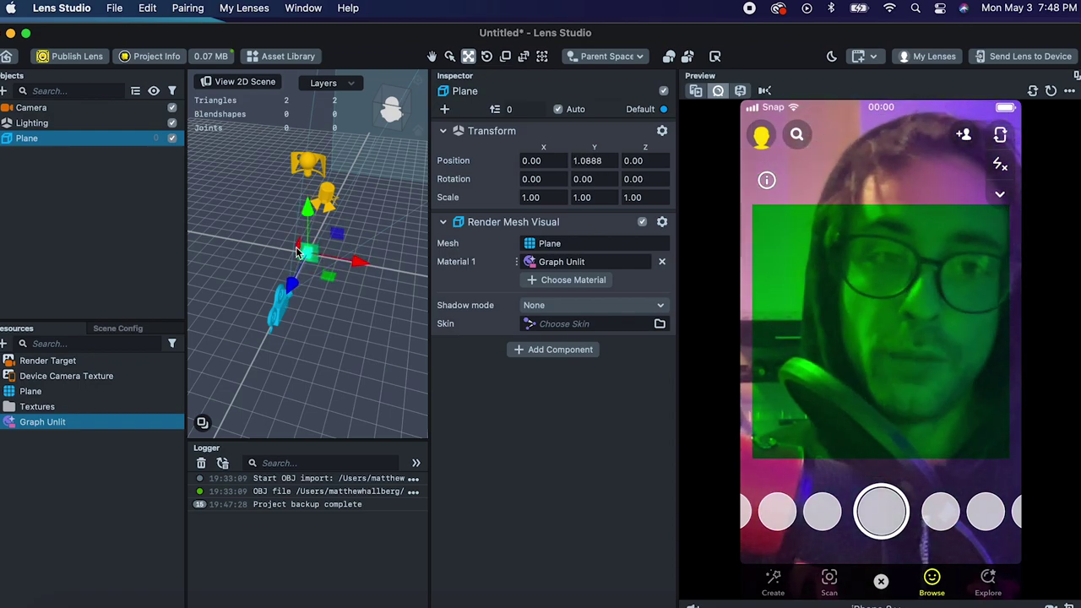
click(93, 222)
click(5, 91)
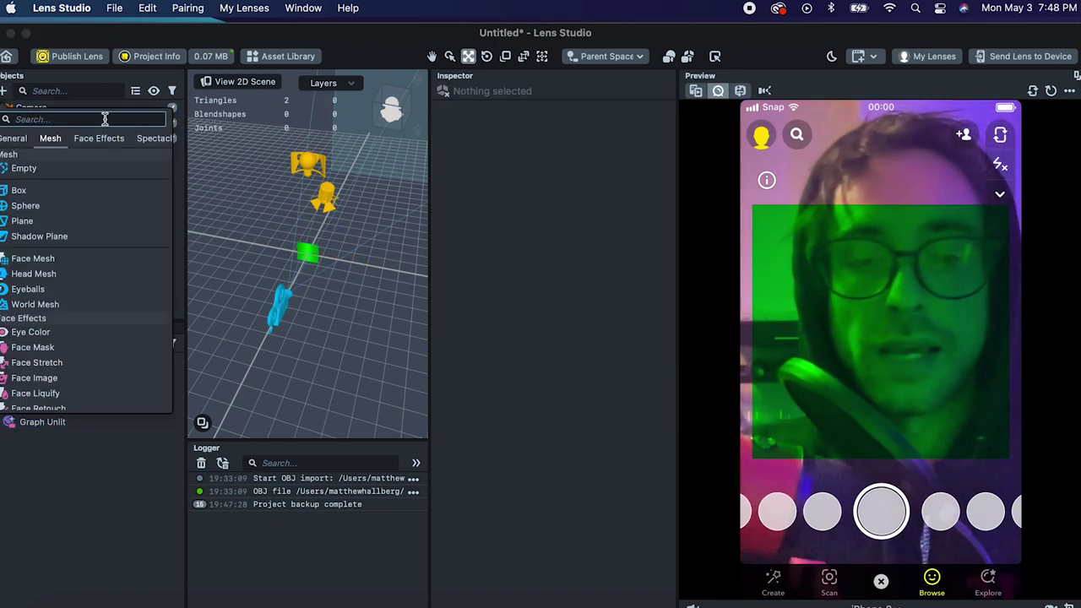
text(camera)
key(Return)
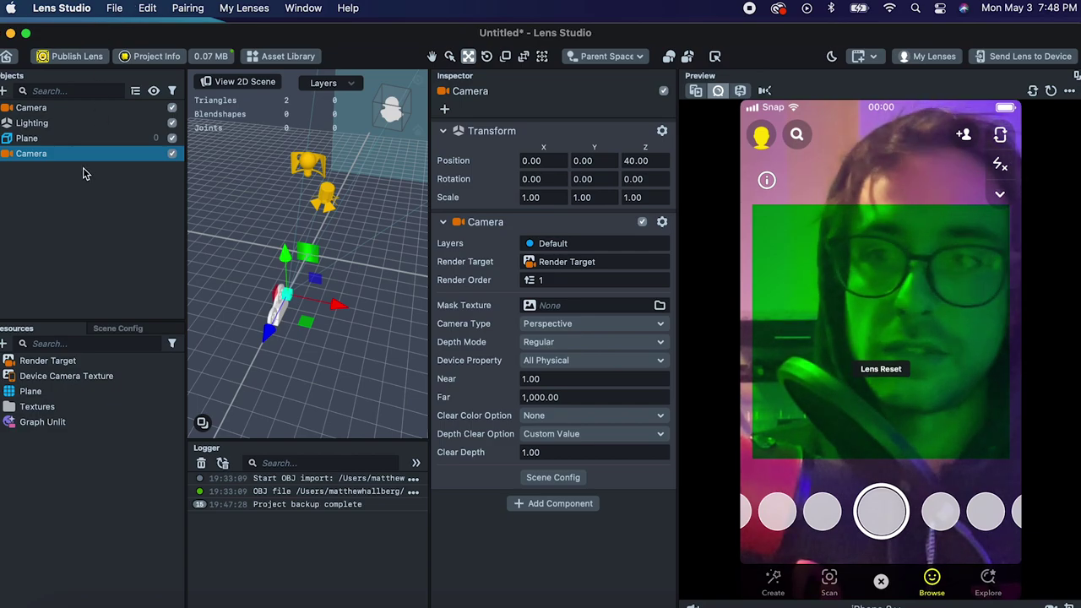
- Create Render Target 2, make the second camera render into it, and use it as Graph Unlit's Custom Map
click(4, 344)
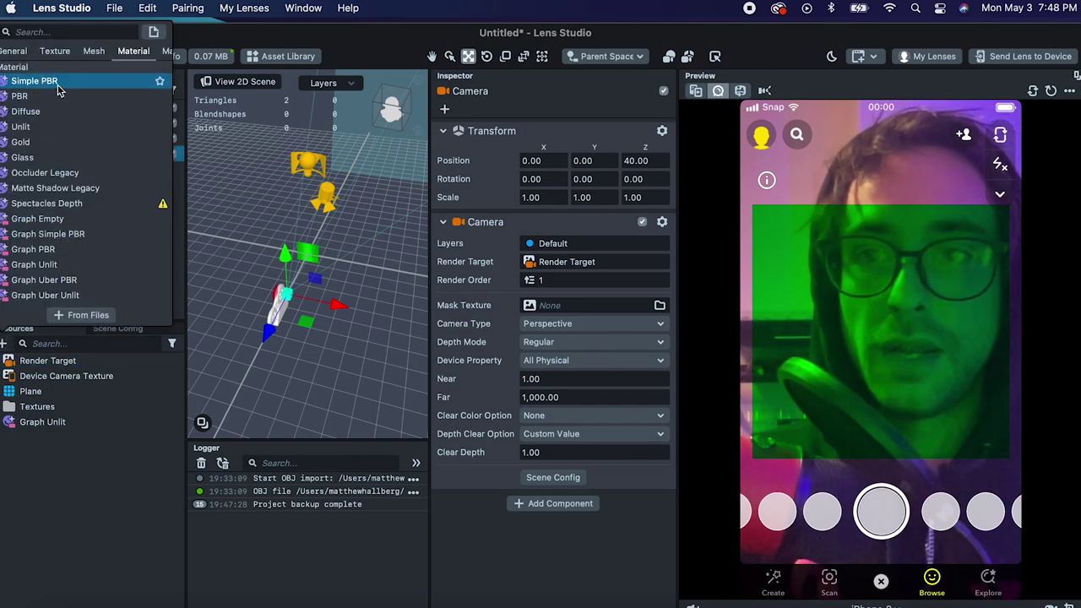
click(50, 33)
text(render)
key(Return)
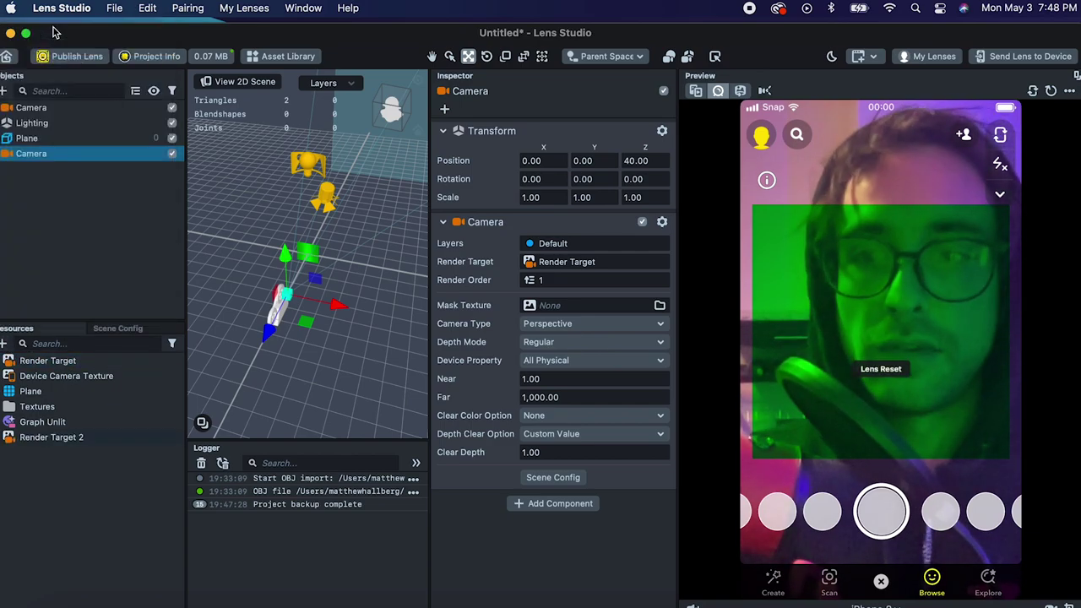
click(29, 154)
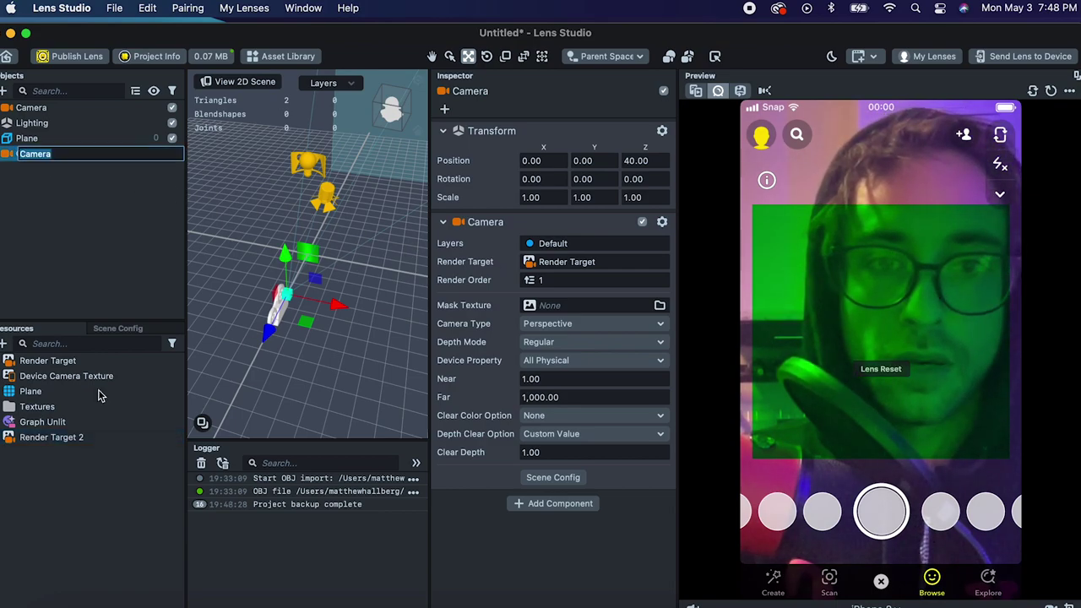
drag(38, 438, 592, 262)
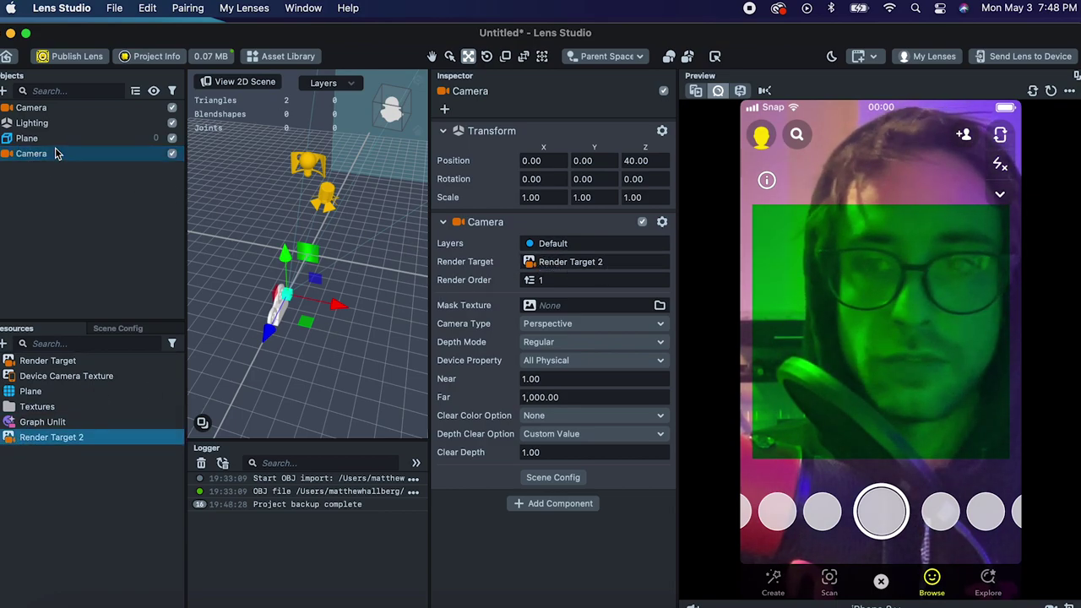
click(31, 138)
click(51, 422)
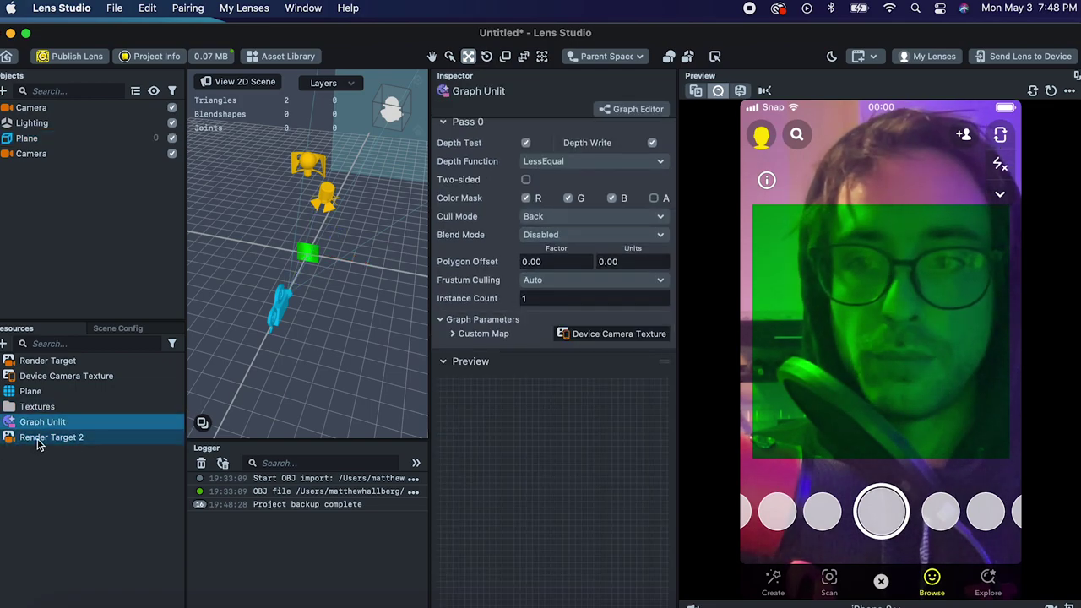
drag(38, 438, 605, 334)
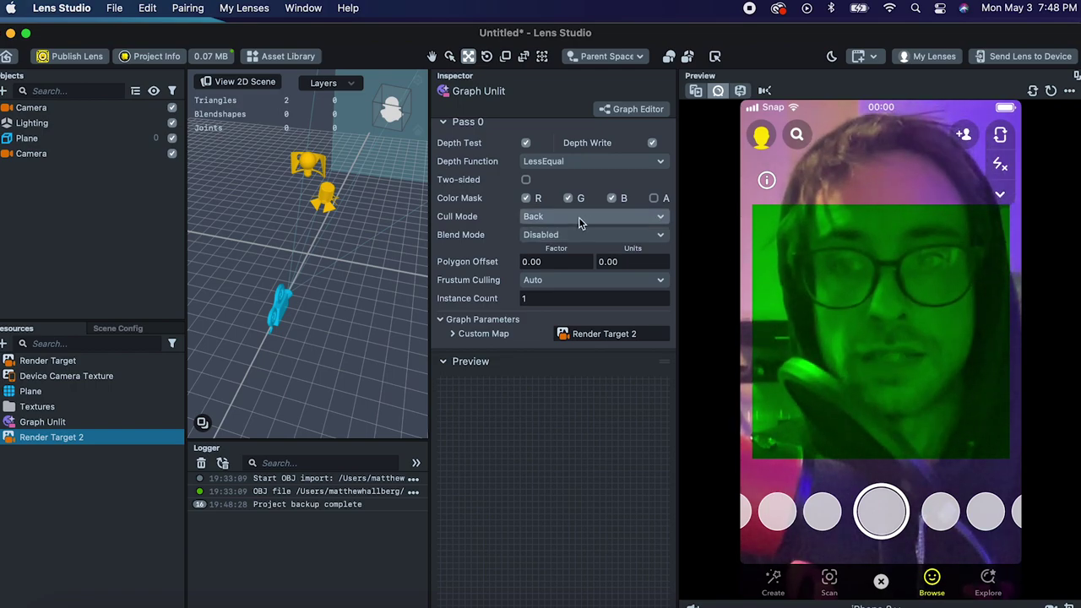
- Raise the Plane to Y 1.8528 and disable it in the Objects panel
click(172, 154)
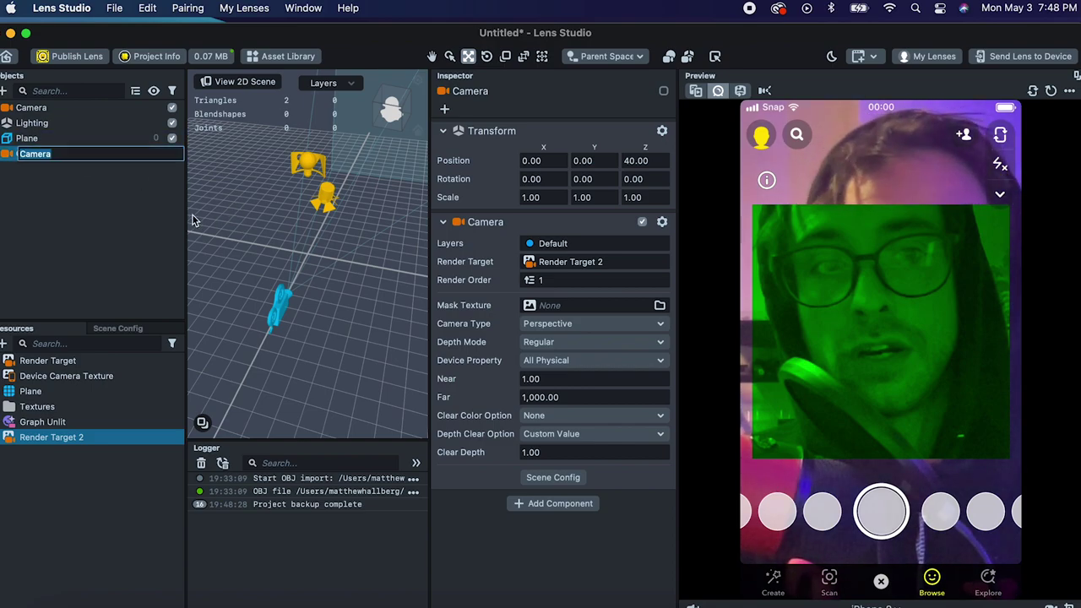
click(34, 137)
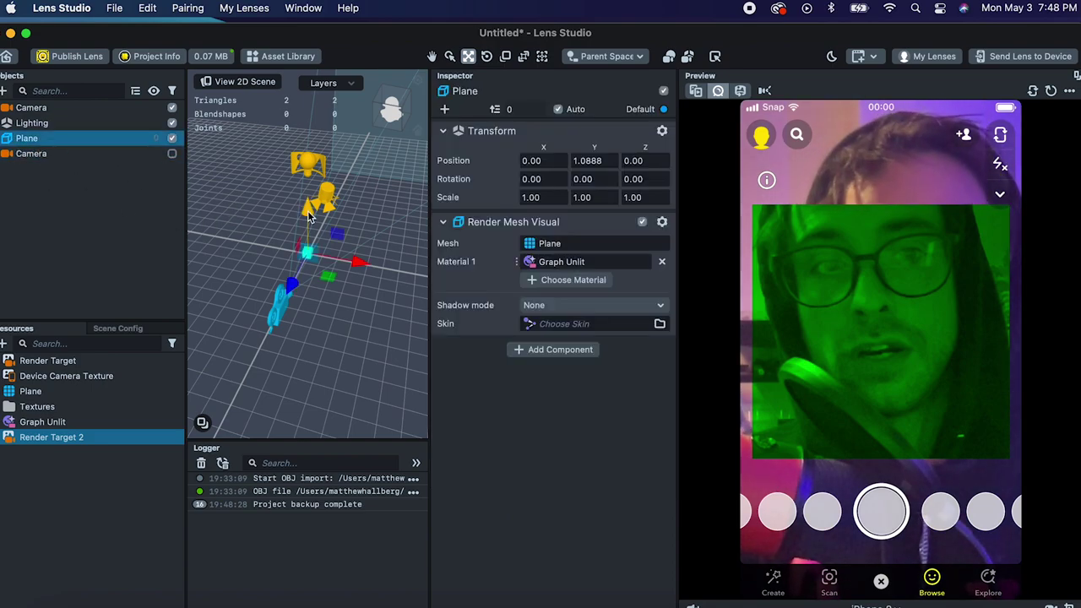
drag(310, 217, 313, 214)
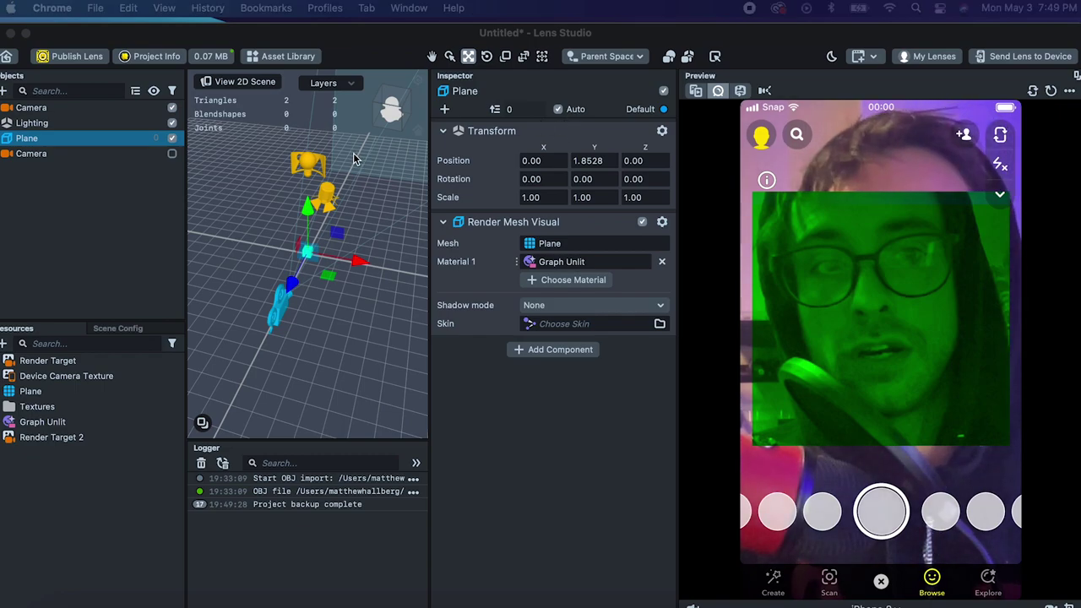
click(664, 91)
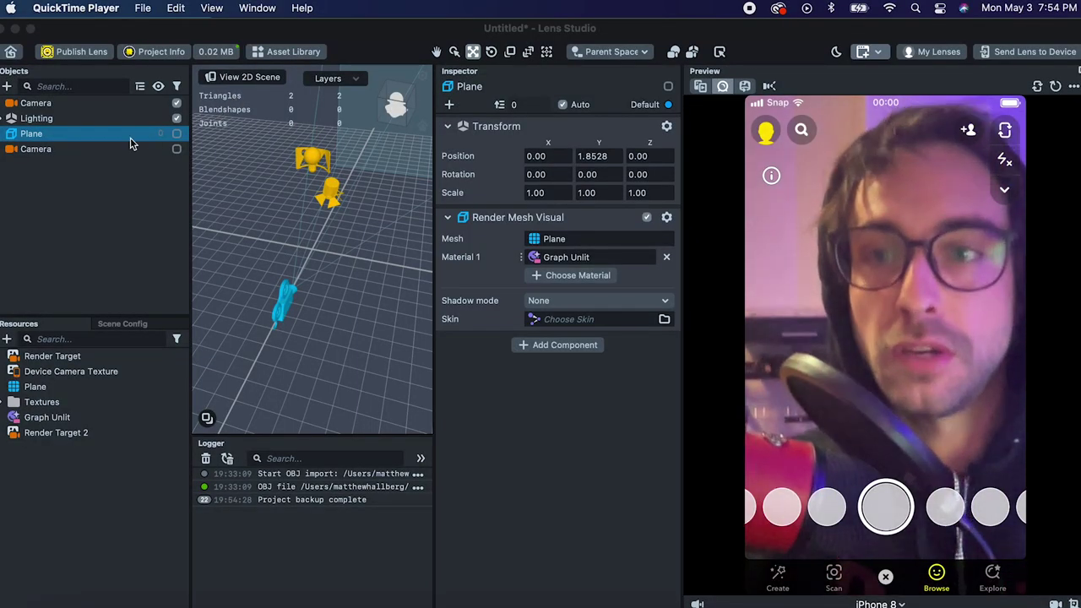
right_click(36, 149)
- Delete the second Camera, the Graph Unlit material, Render Target 2 and the Textures folder
click(80, 289)
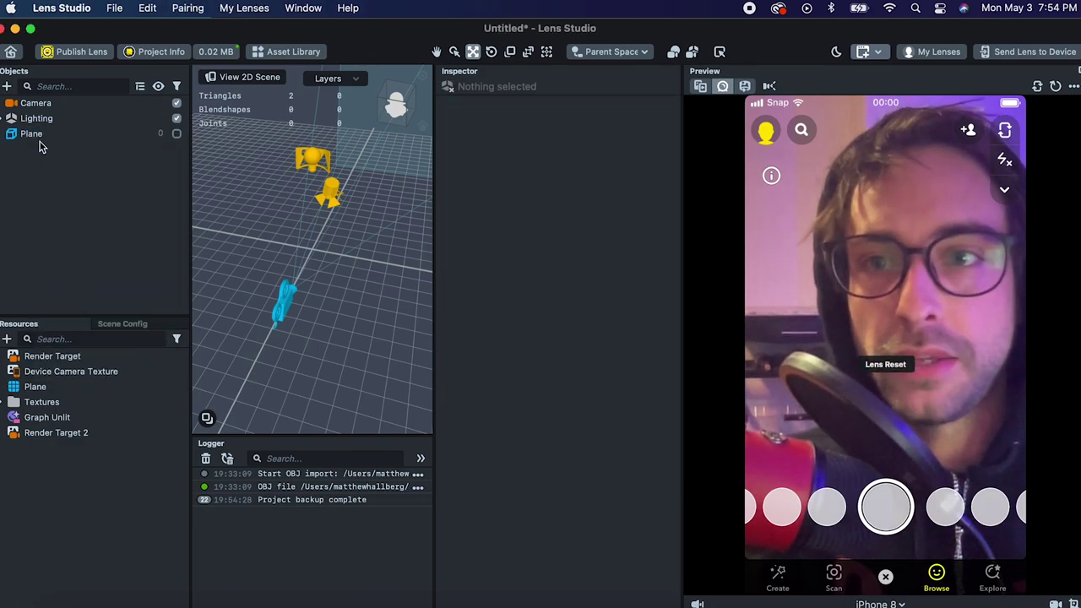
right_click(68, 419)
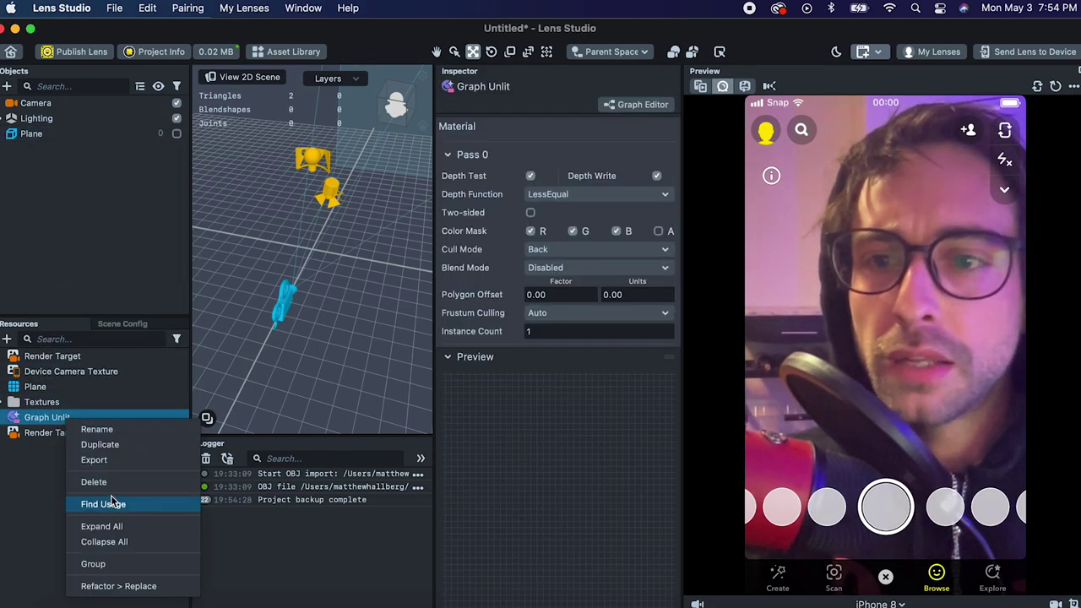
click(80, 482)
right_click(53, 419)
click(80, 484)
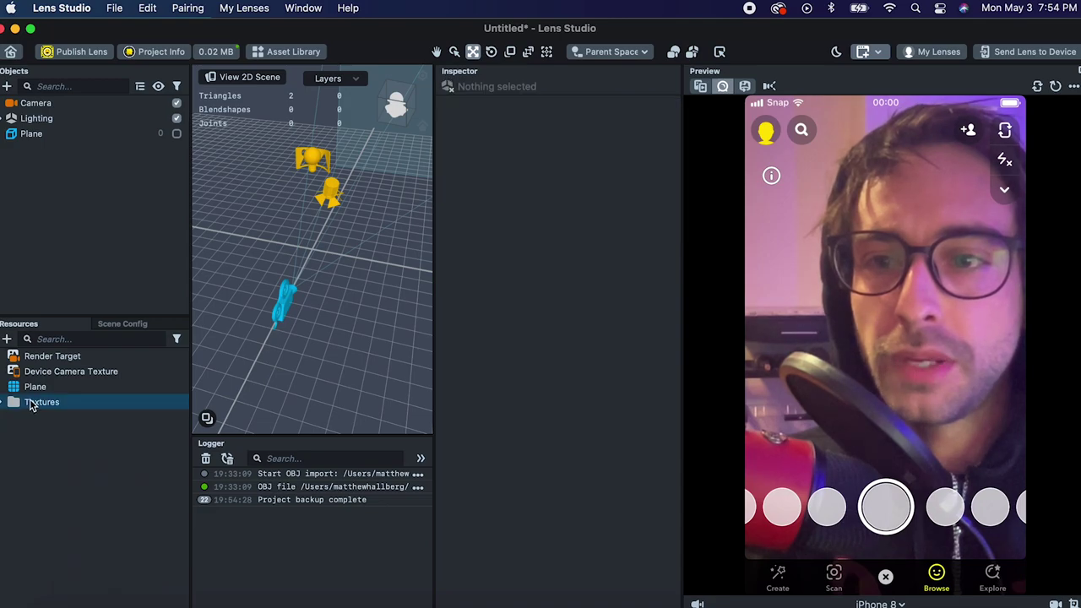
right_click(31, 403)
click(66, 446)
- Create a new Unlit material and apply it to the Plane's Material 1 slot
click(9, 339)
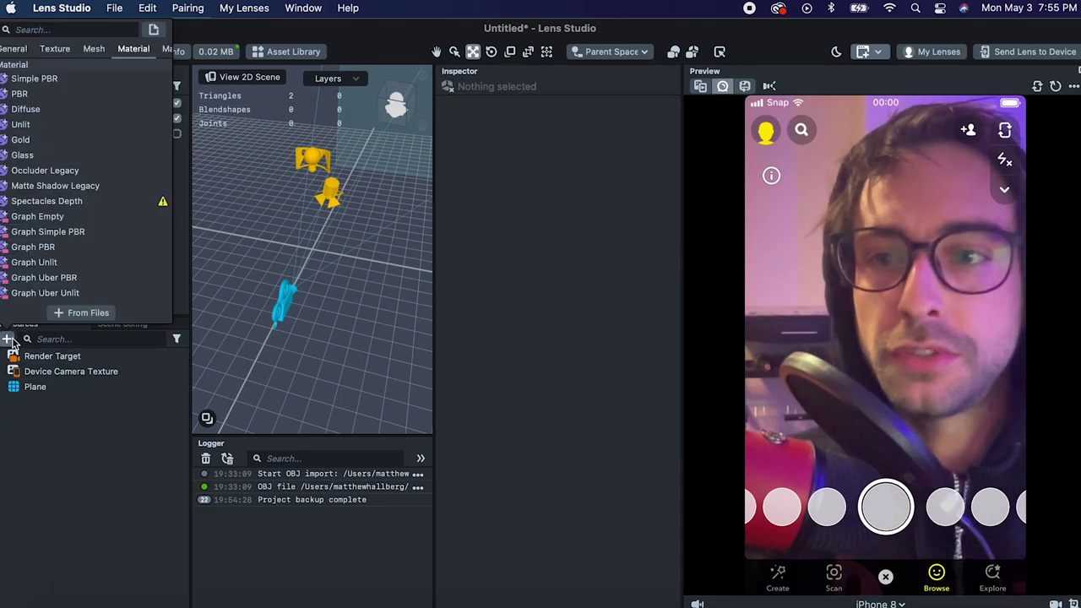
click(38, 127)
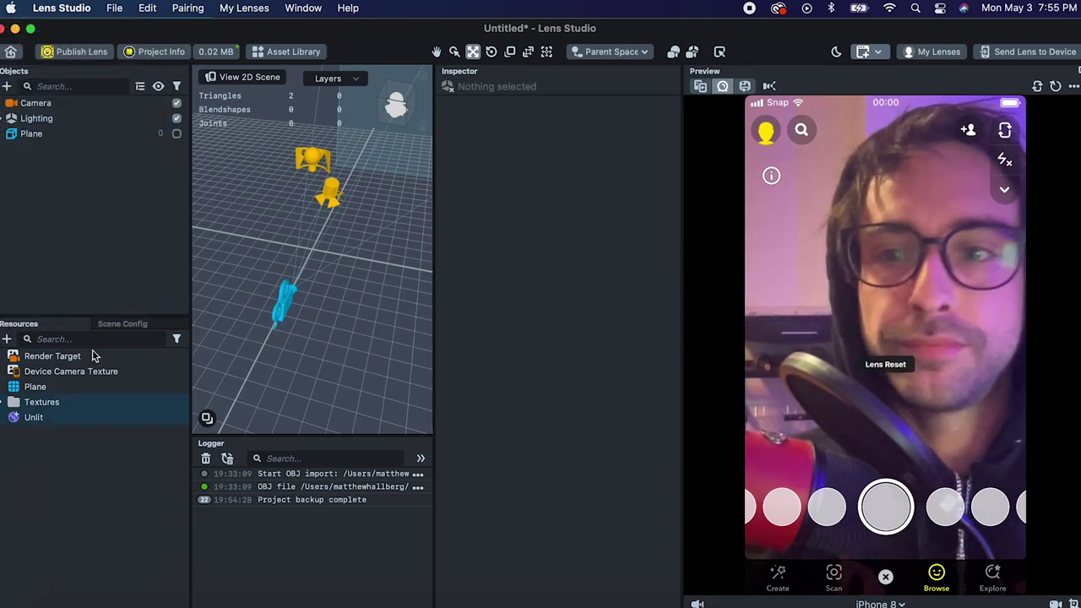
click(34, 133)
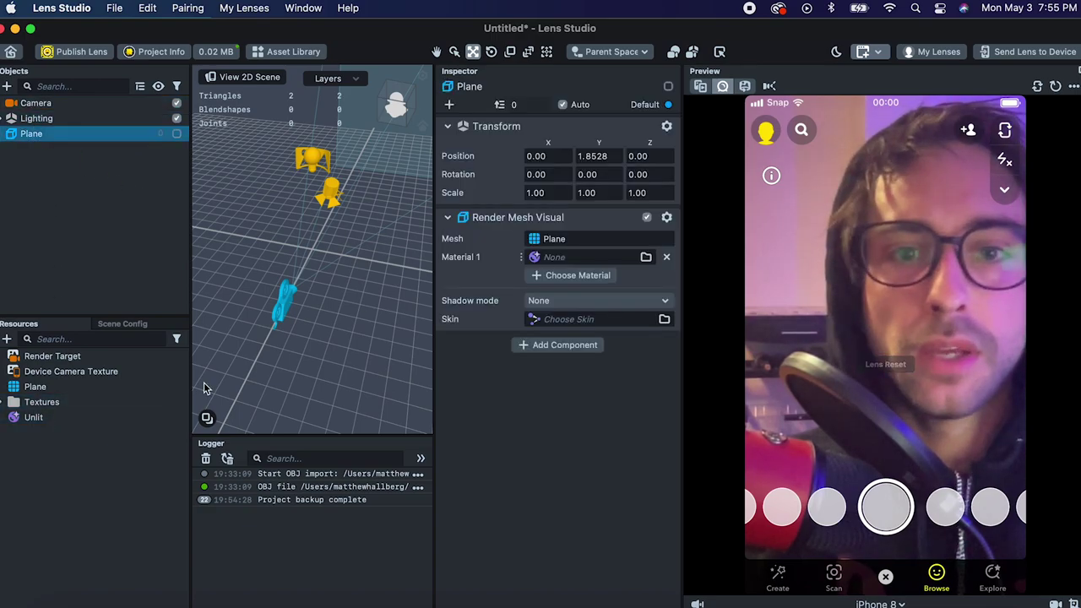
drag(38, 419, 565, 258)
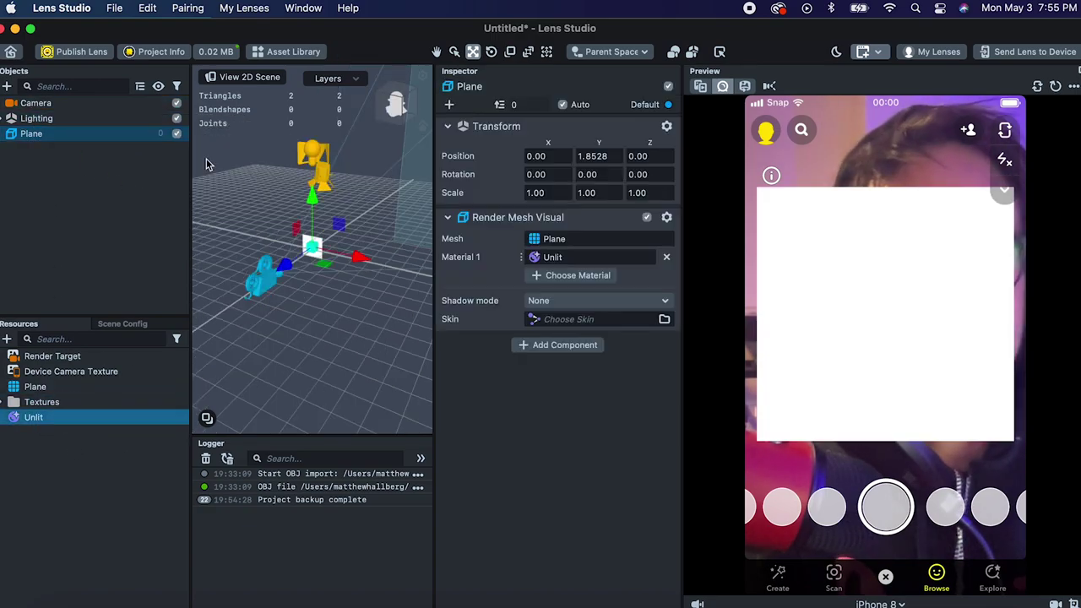
click(310, 193)
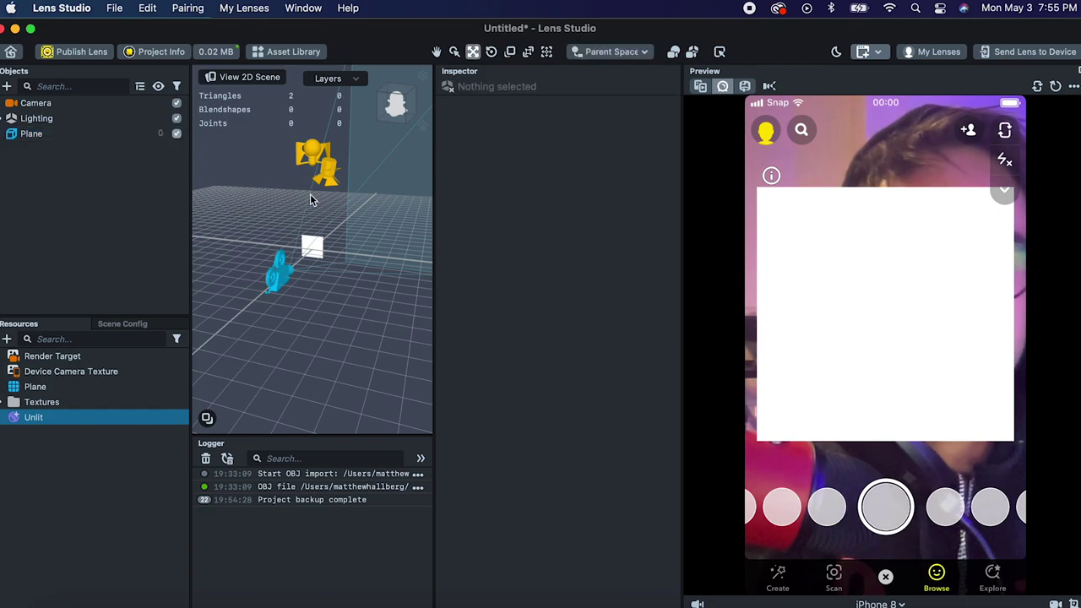
- Add a new Script resource and bind a TouchStartEvent to a TouchStarted function
click(310, 245)
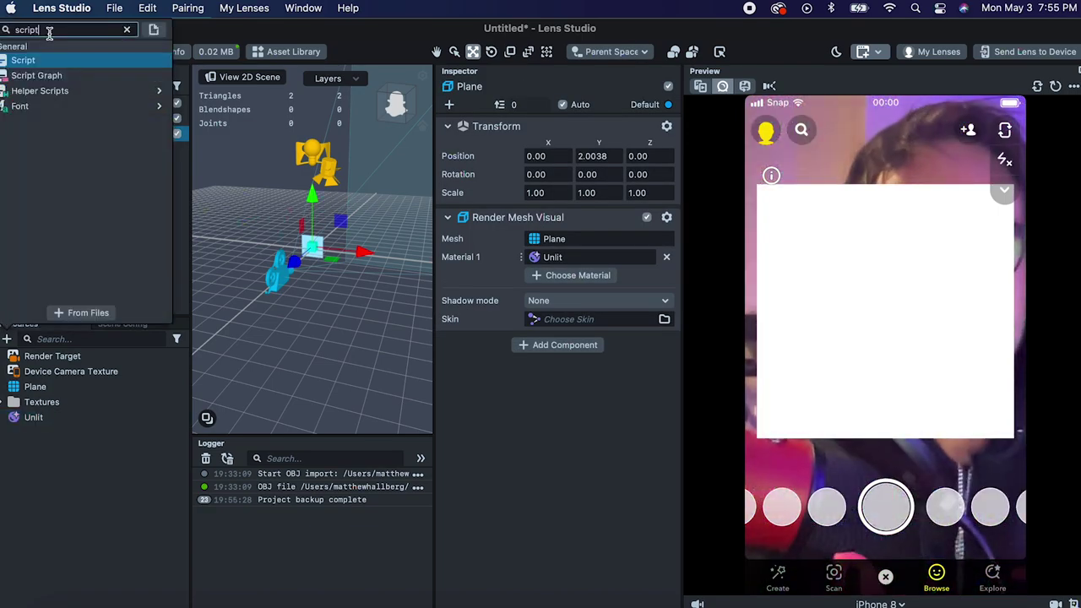
key(Return)
double_click(372, 71)
click(96, 87)
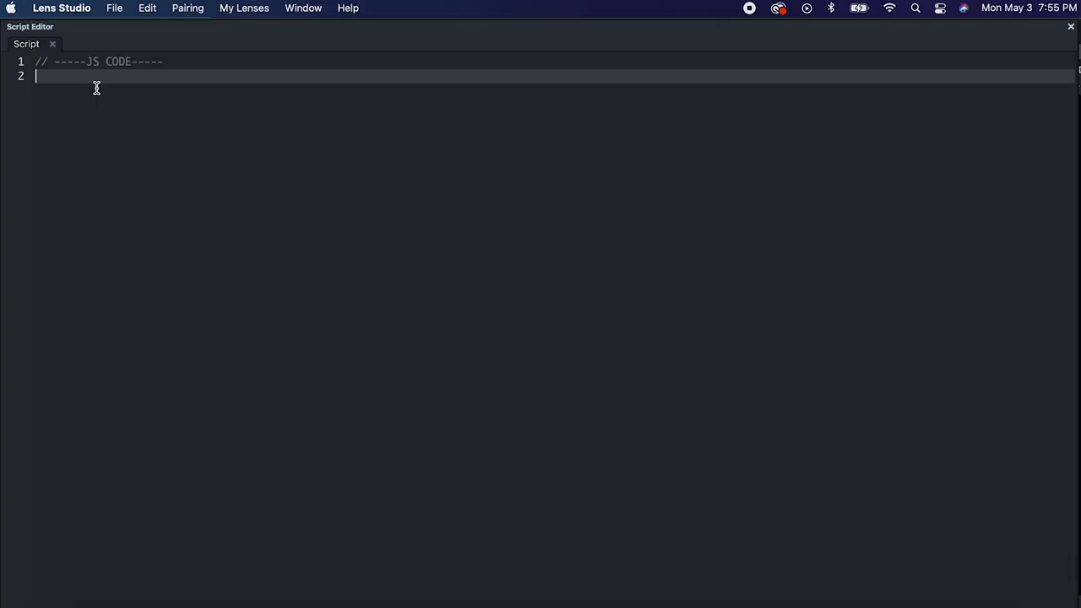
text(script.)
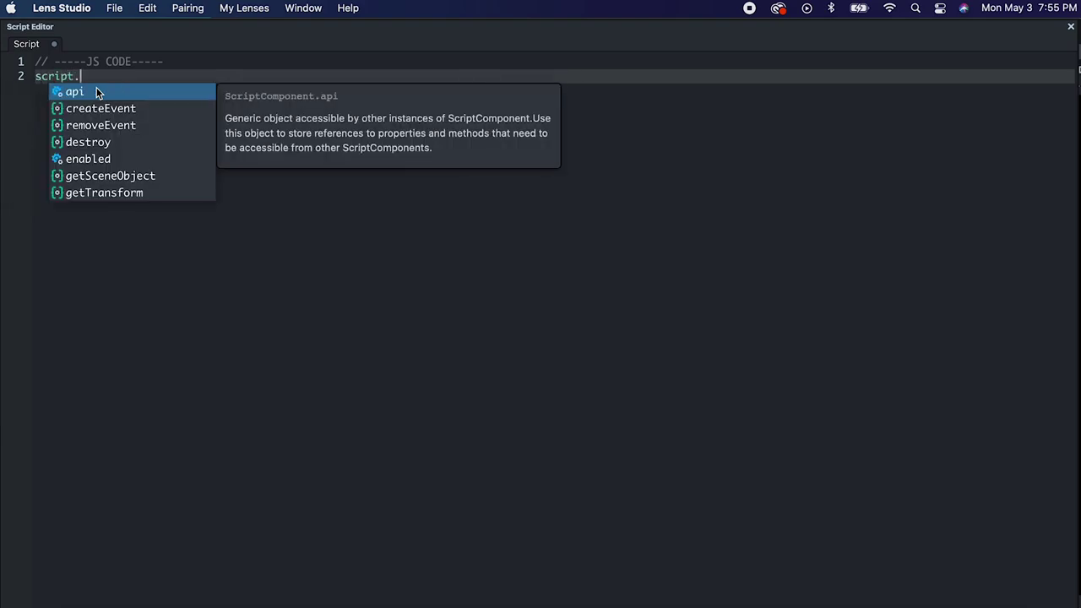
text(create)
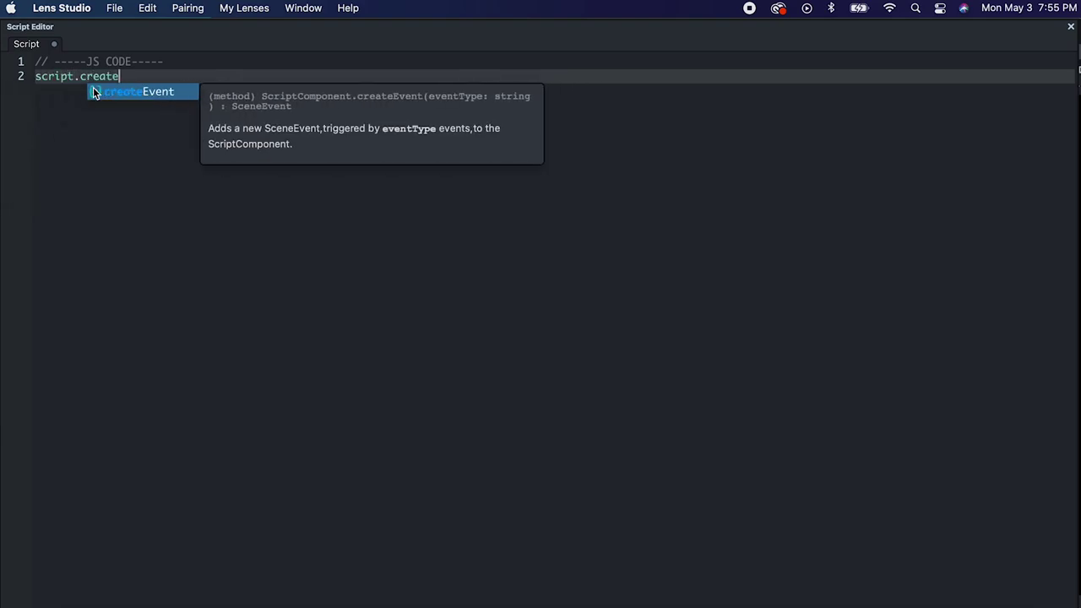
text(Event("TouchSta)
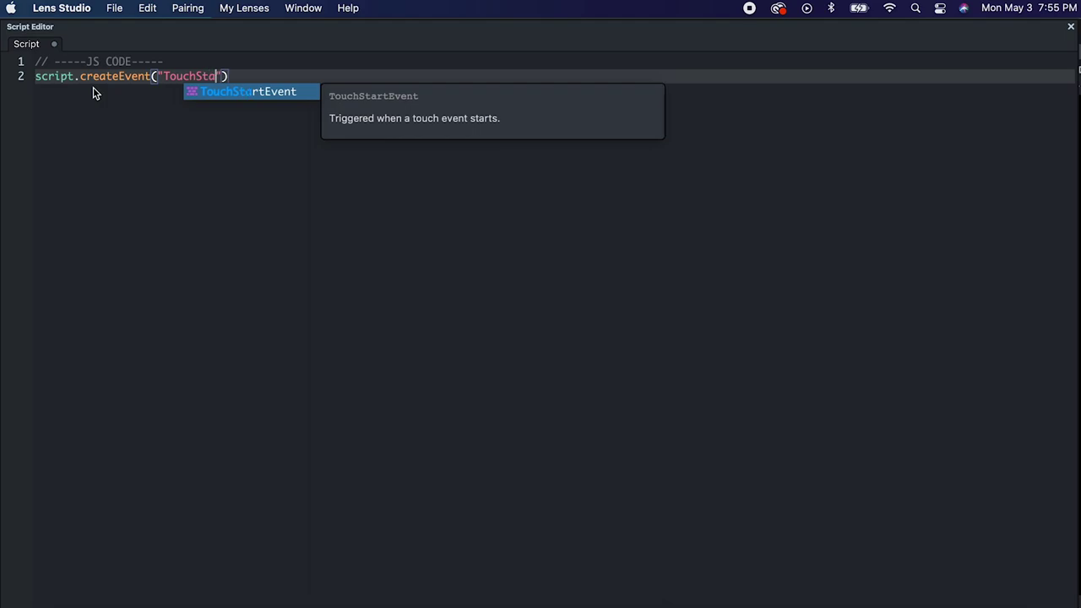
key(Return)
text(.b)
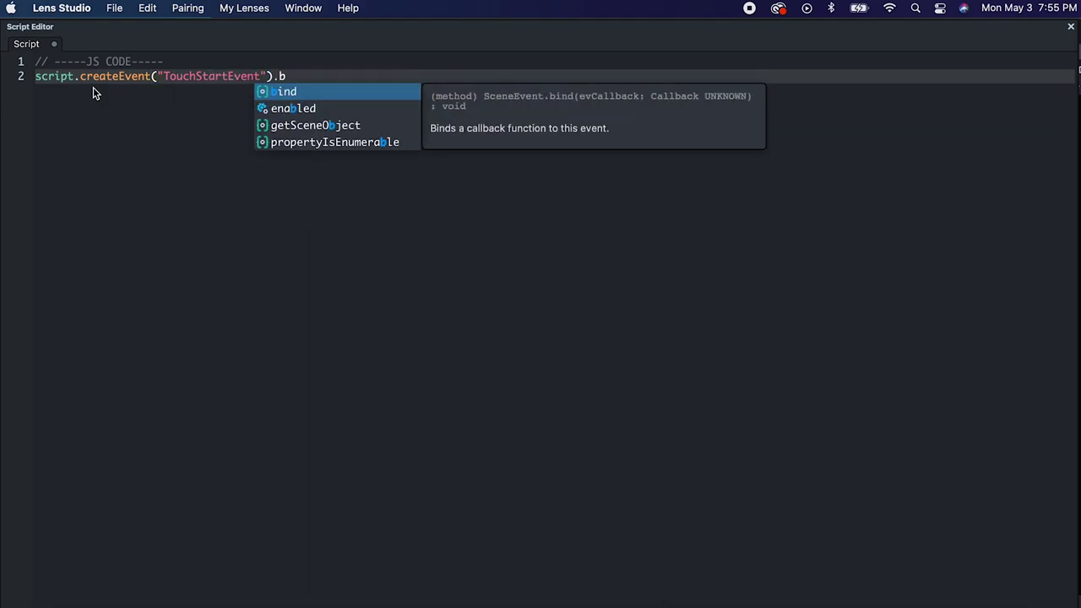
text(ind(Touch)
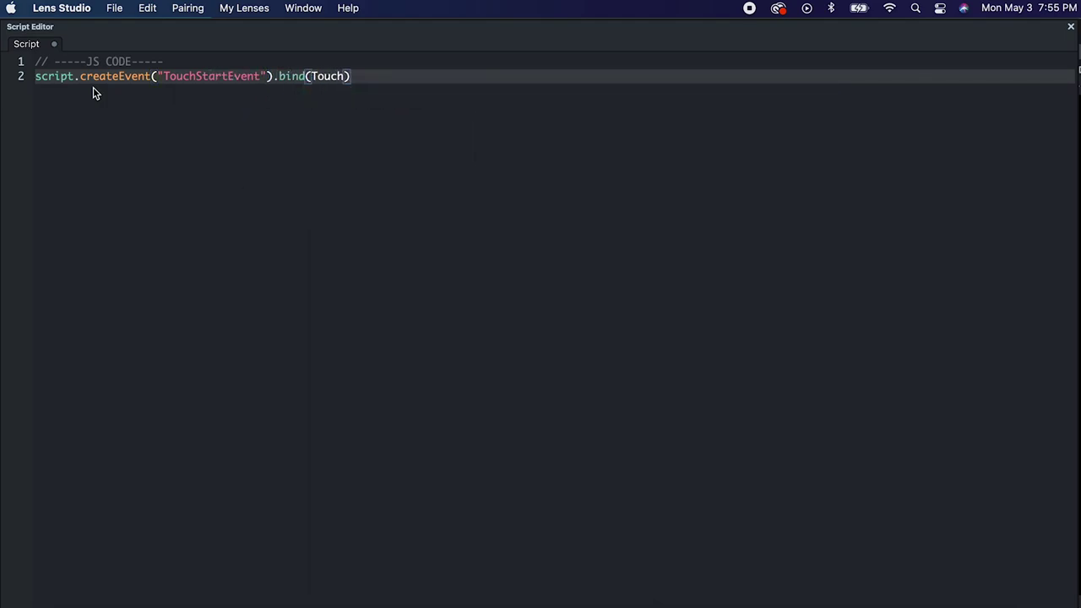
text(Started);)
key(Return)
key(Return)
- Write the TouchStarted function to print("here") and save the script
text(function TouchStarted()
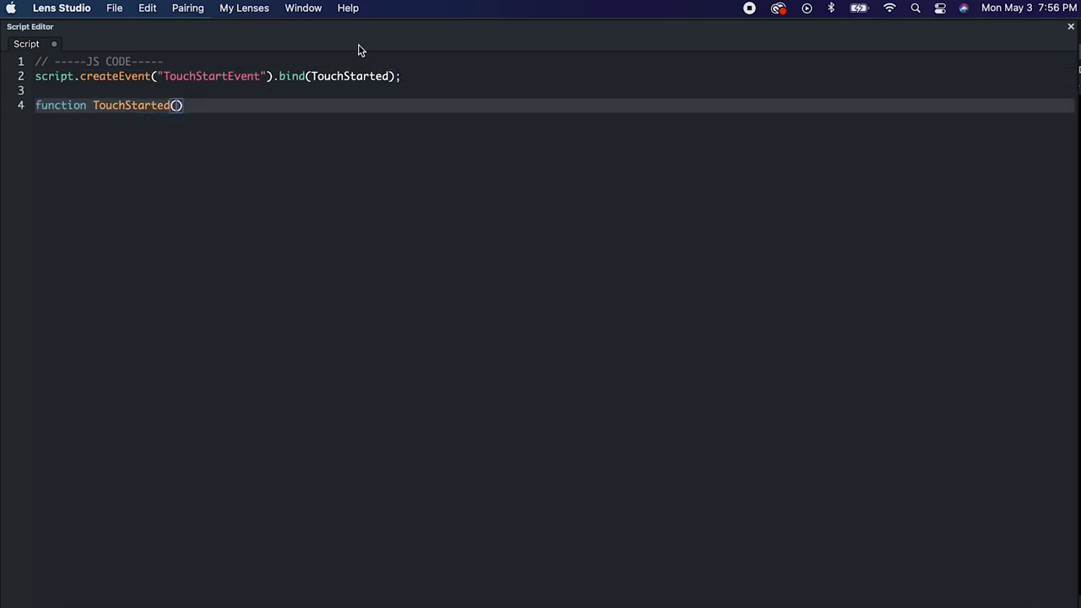
text(){)
key(Return)
key(Tab)
text(prin)
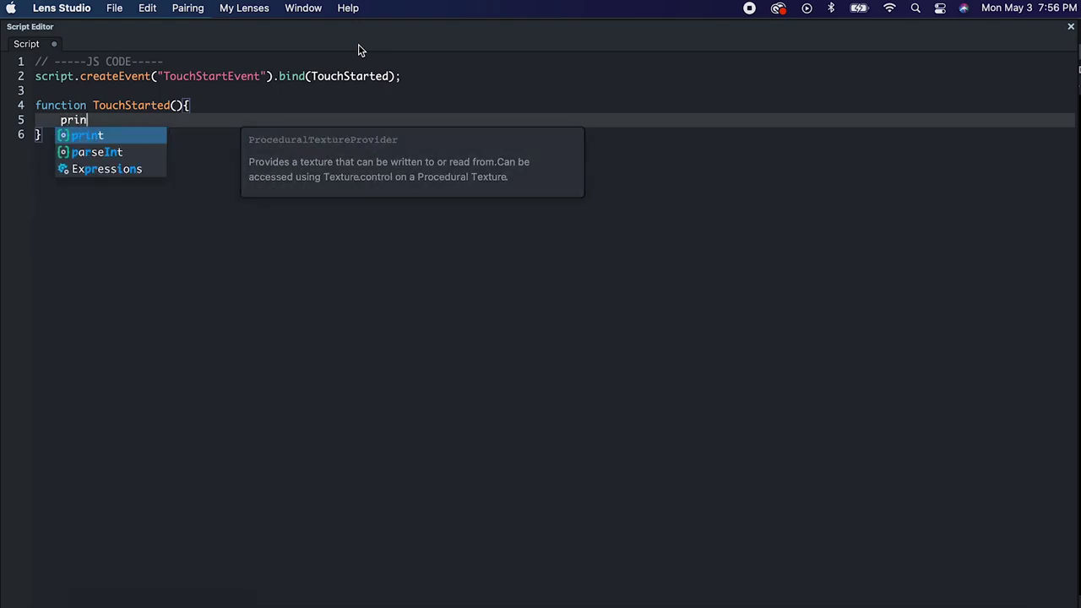
text(t("here");)
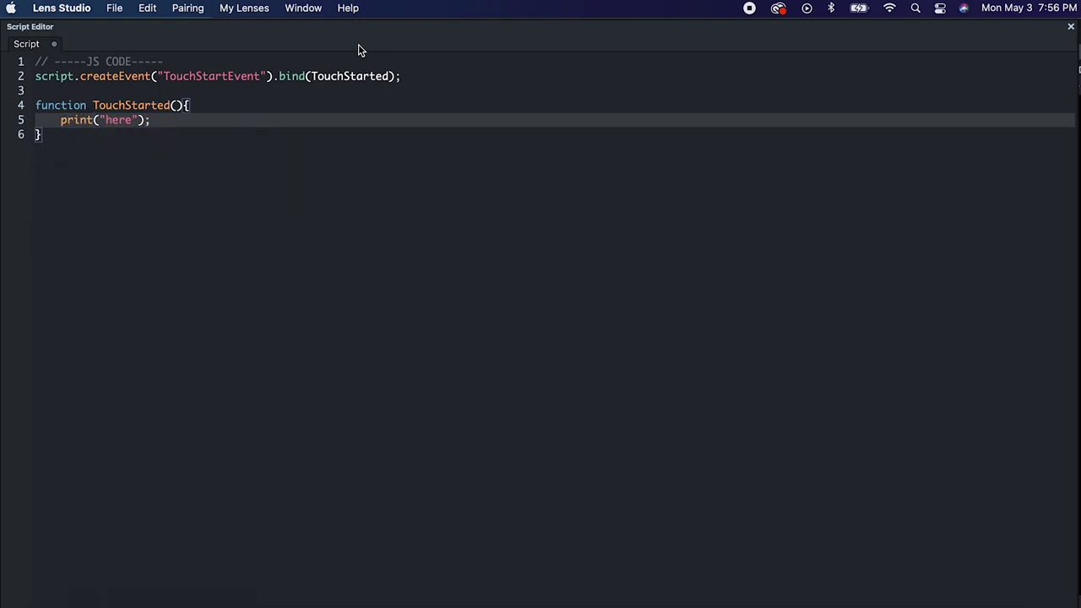
key(super+s)
key(super+w)
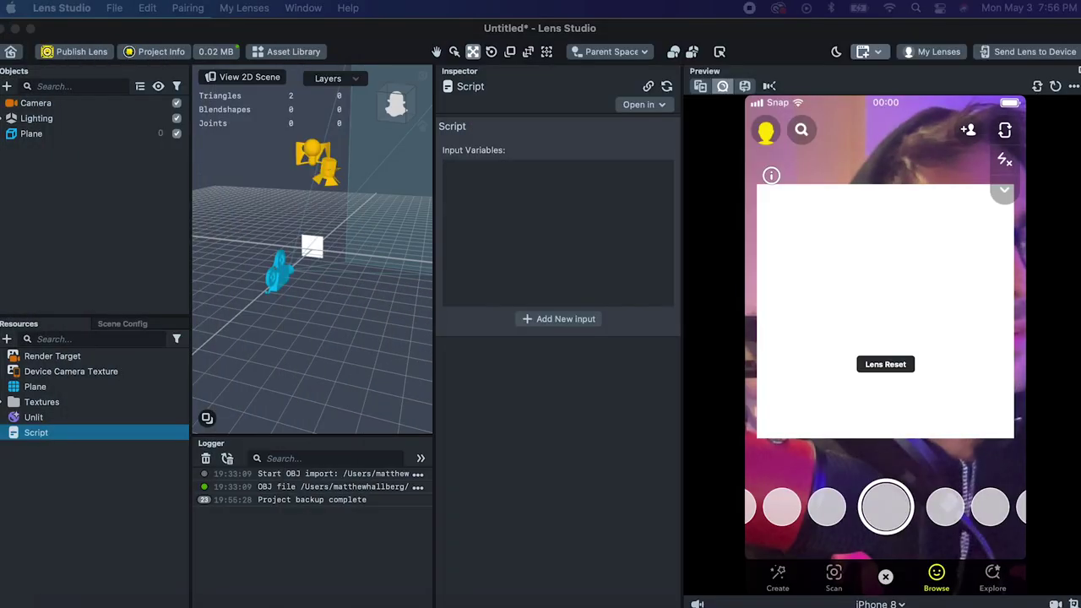
- Add the Script resource as a component on the Plane in the Inspector
click(38, 134)
drag(38, 433, 620, 404)
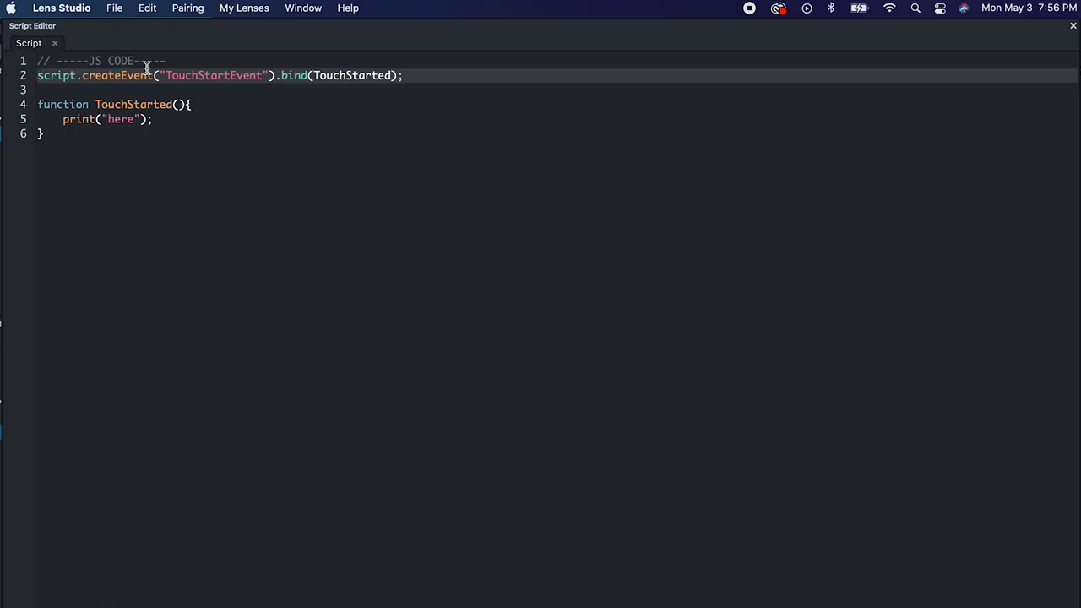
key(Return)
key(Return)
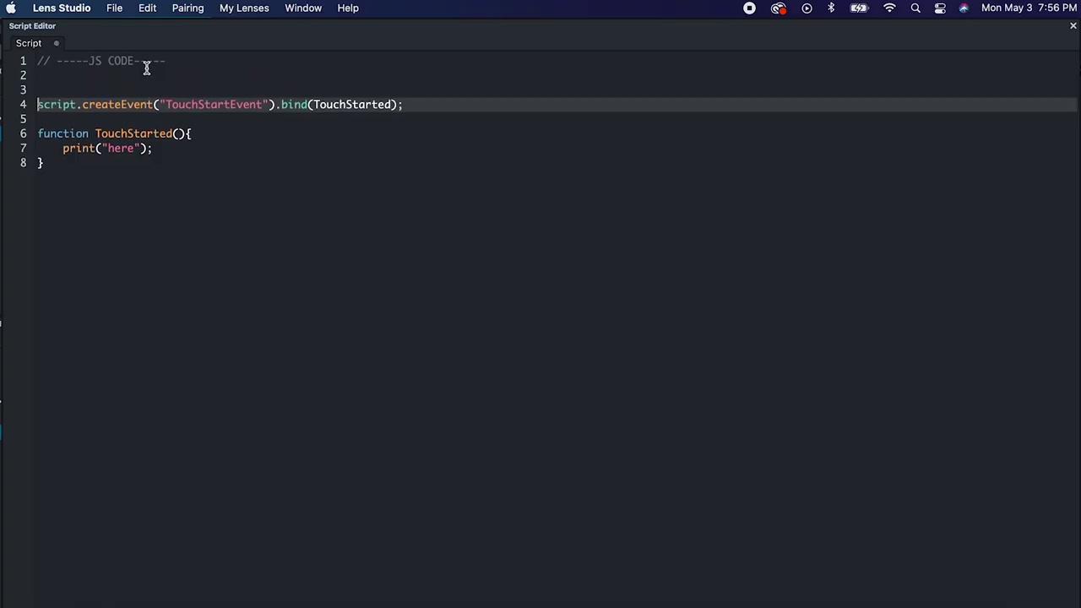
key(Up)
key(Up)
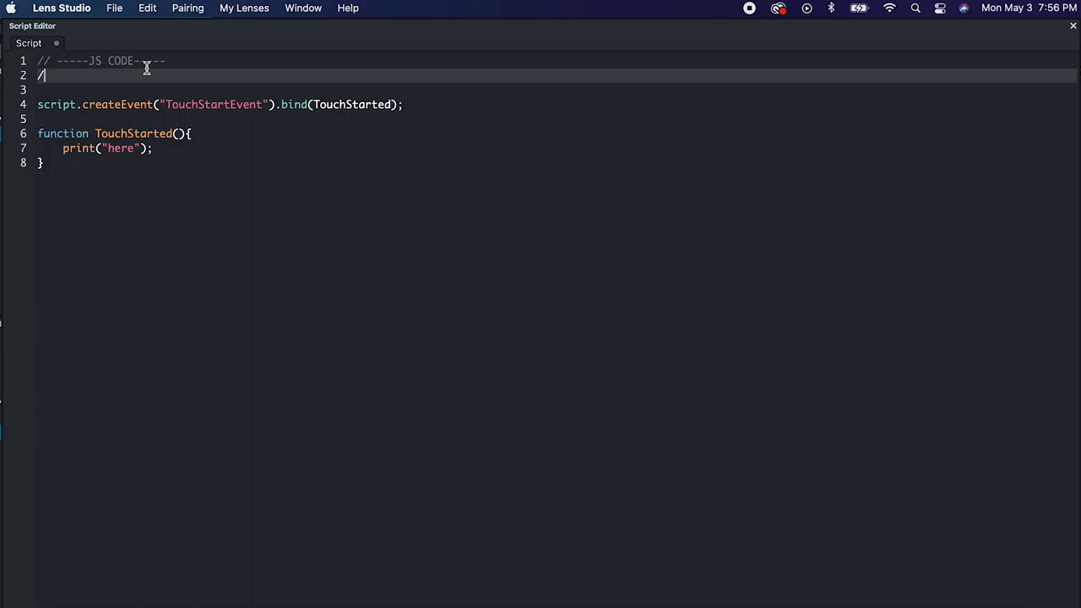
text(//@input )
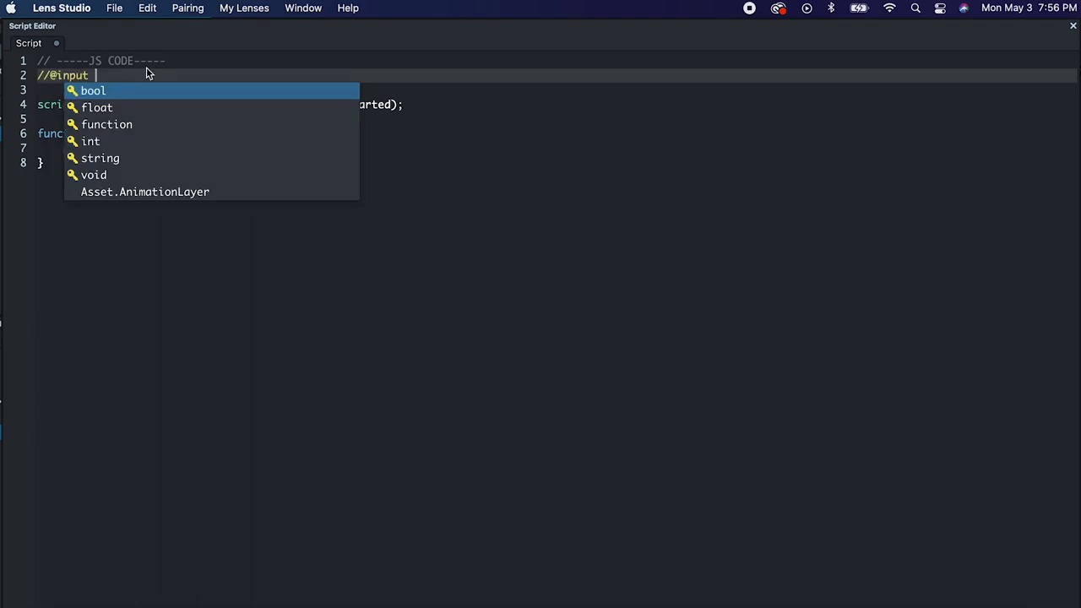
text(Compone)
key(Return)
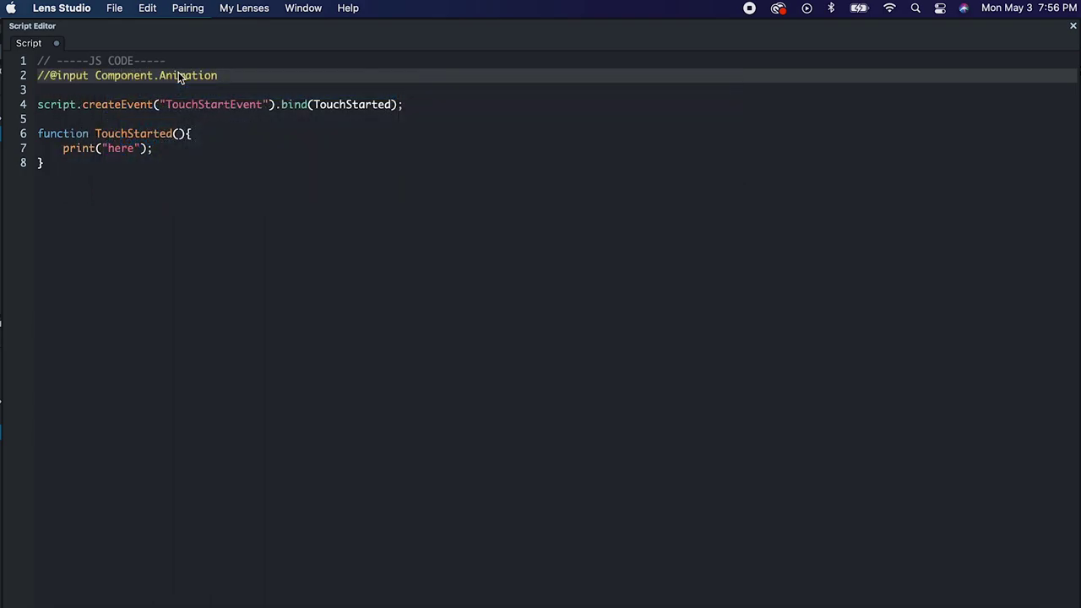
key(BackSpace)
key(BackSpace)
key(BackSpace)
key(BackSpace)
key(BackSpace)
key(BackSpace)
key(BackSpace)
key(BackSpace)
key(BackSpace)
text(Render)
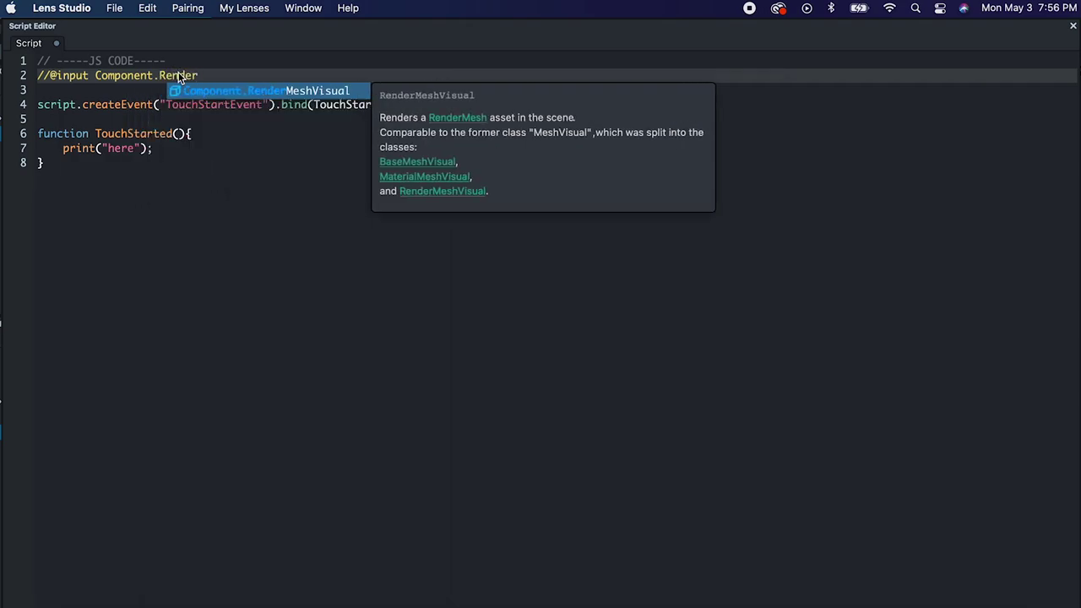
key(Return)
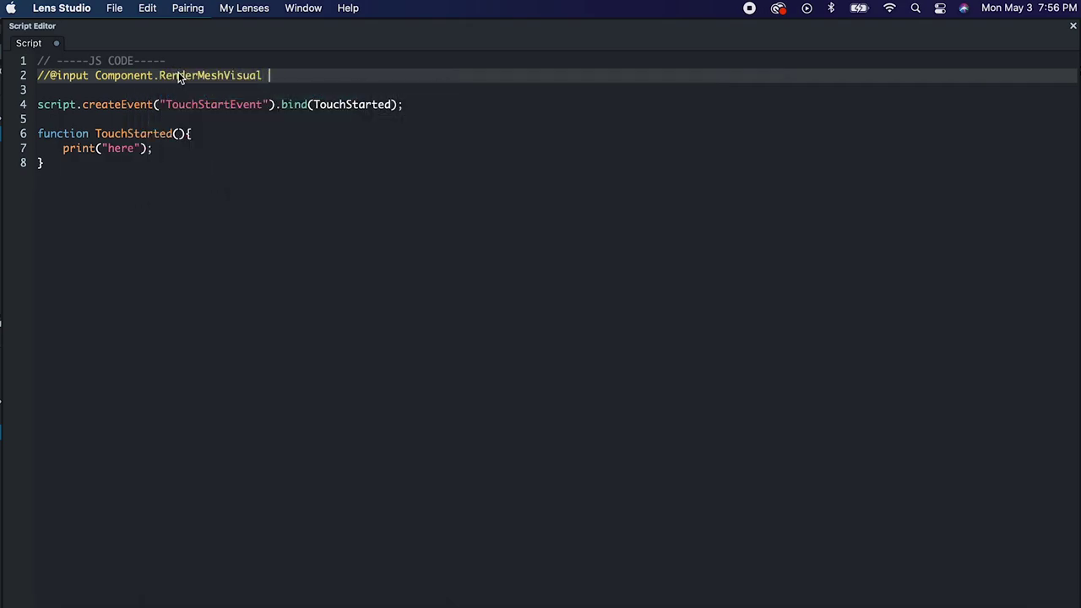
key(Return)
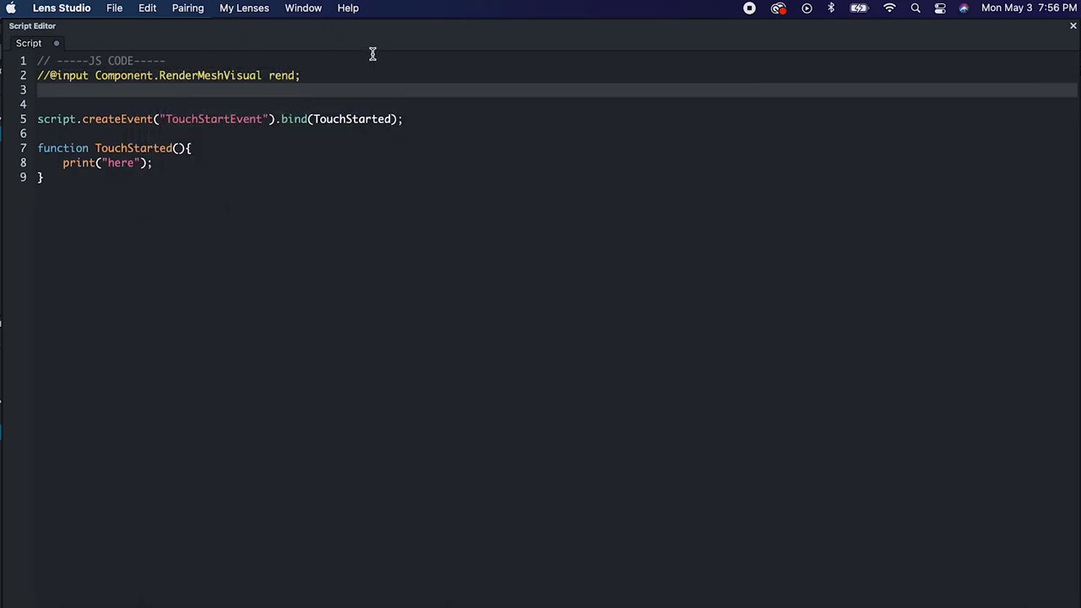
- Duplicate the input line and change its type to Camera for a cam input
drag(329, 74, 35, 82)
key(super+c)
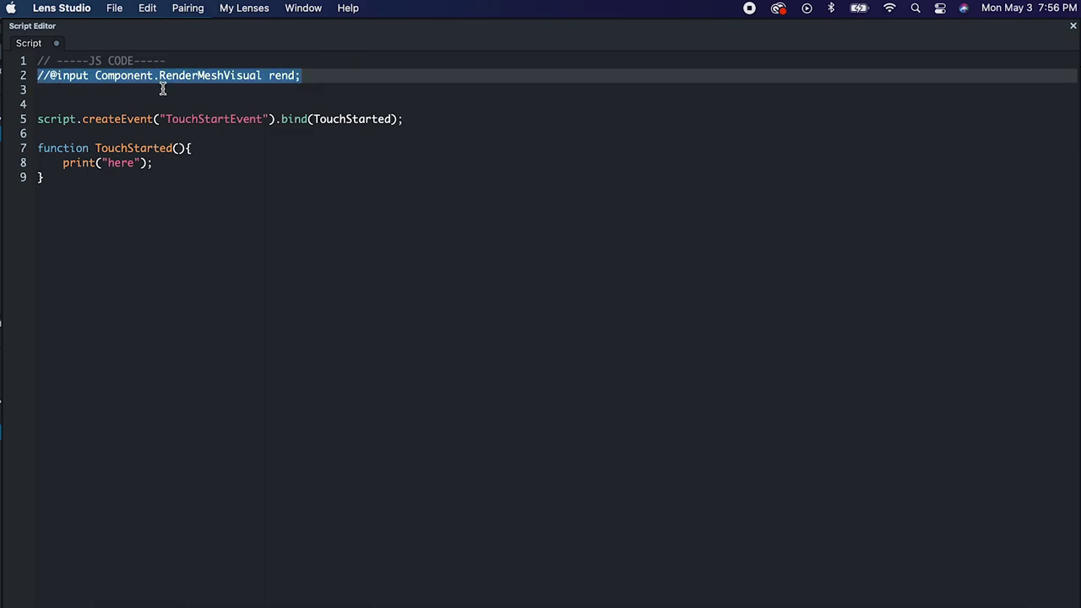
click(324, 75)
key(super+v)
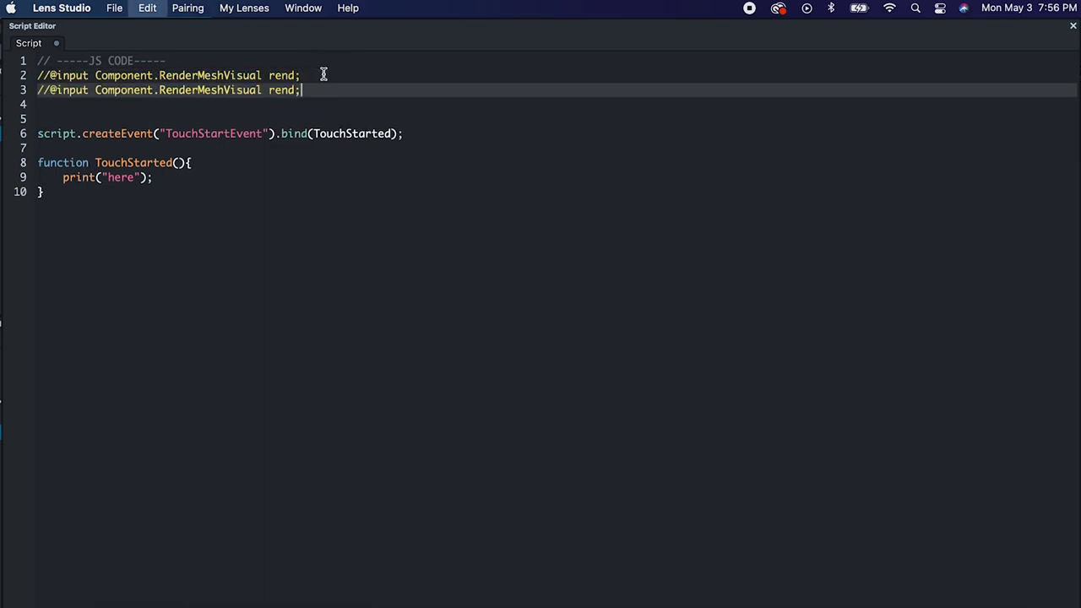
double_click(199, 91)
text(Camera)
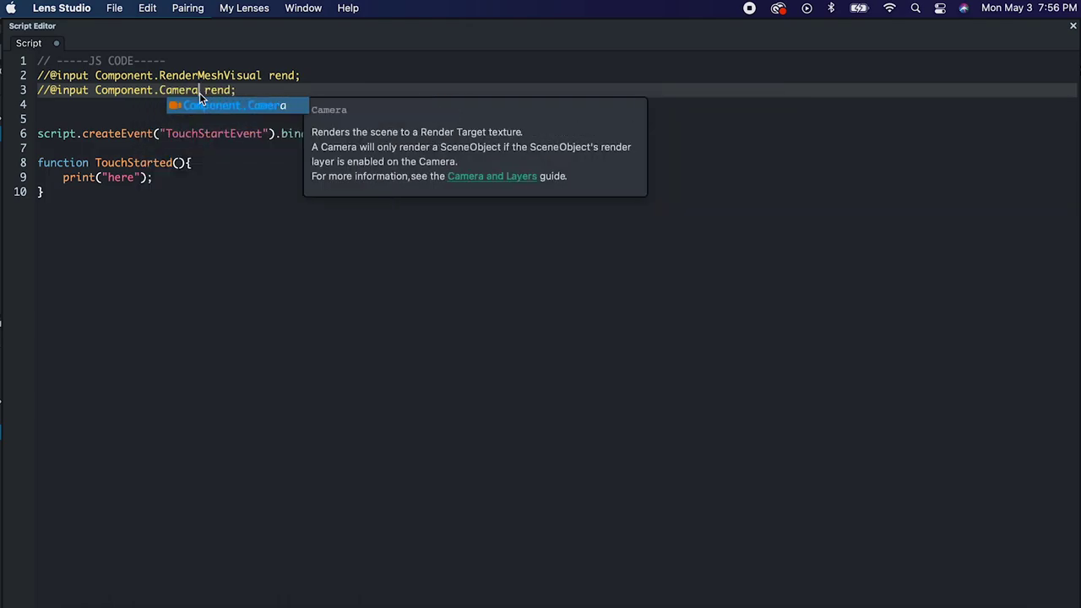
key(Escape)
- Add a third input line of type Asset.Texture for the camTex input
click(216, 92)
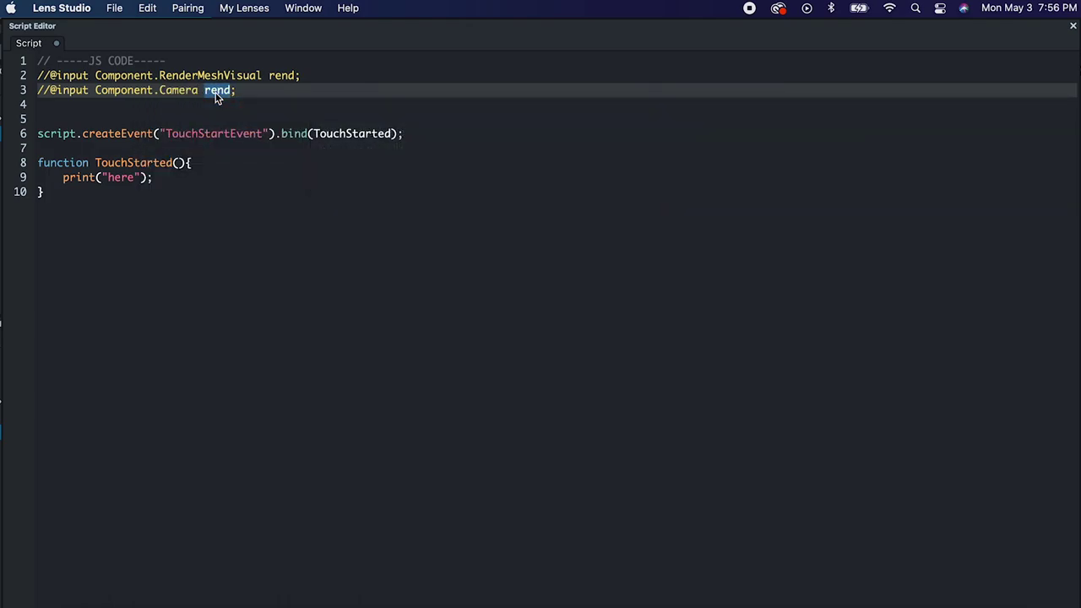
drag(241, 88, 38, 91)
key(super+c)
key(Return)
key(super+v)
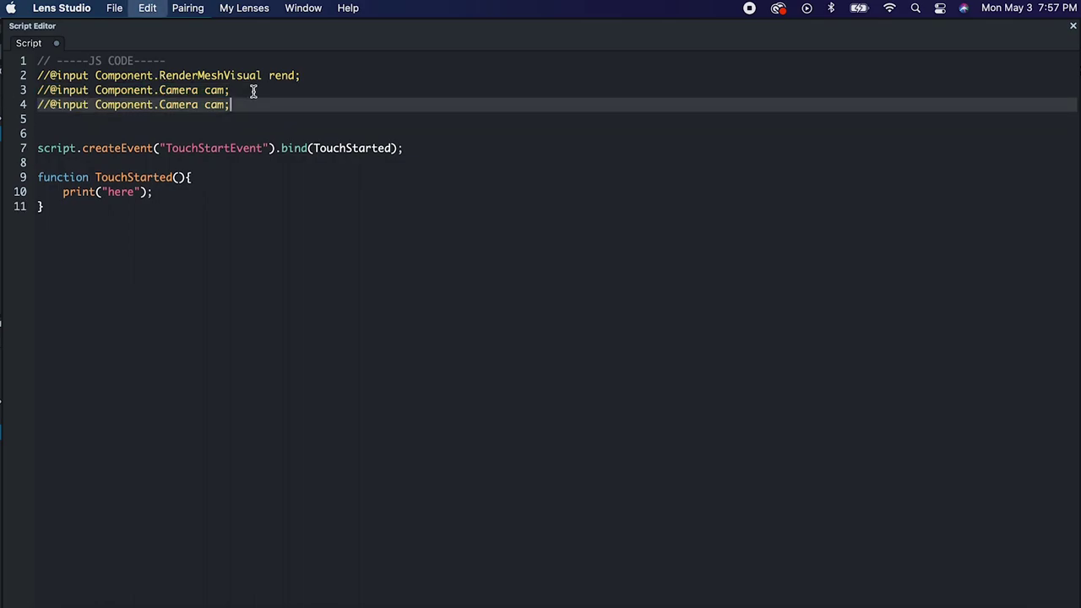
text(Asset)
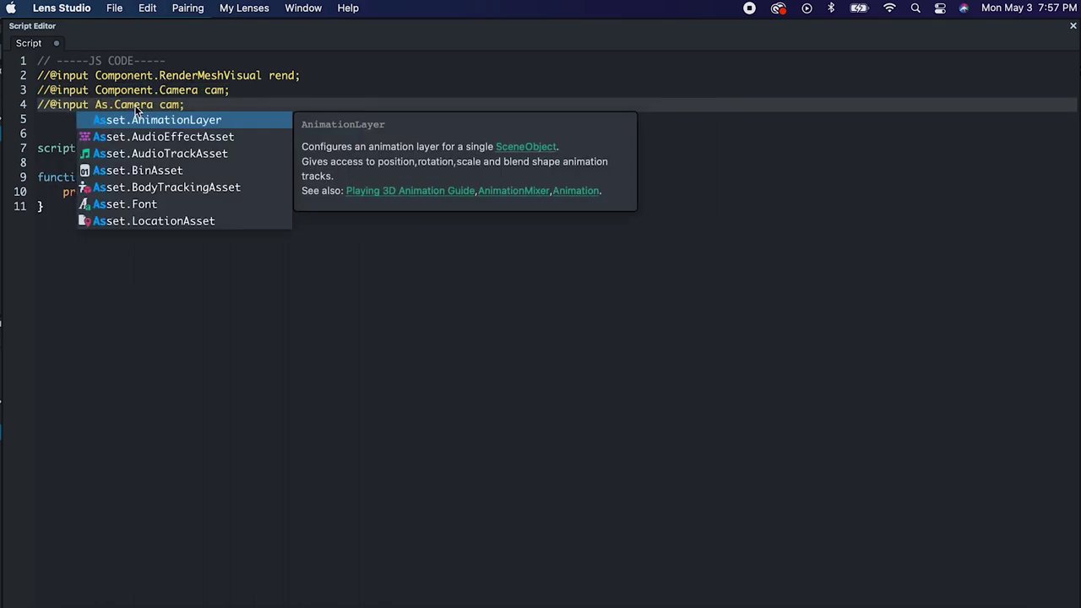
click(139, 104)
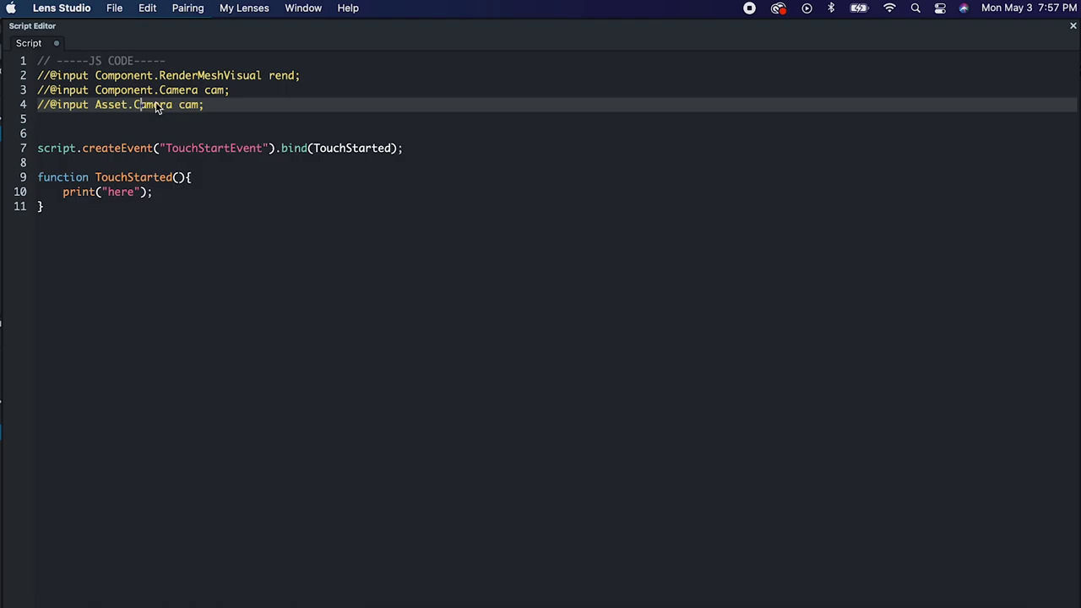
text(Texture)
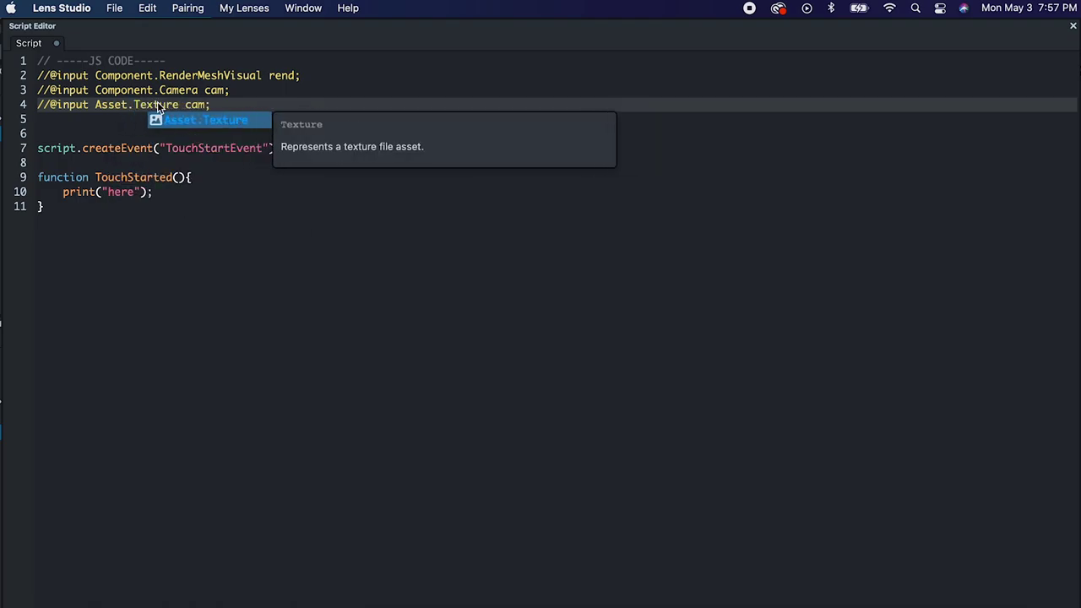
key(Escape)
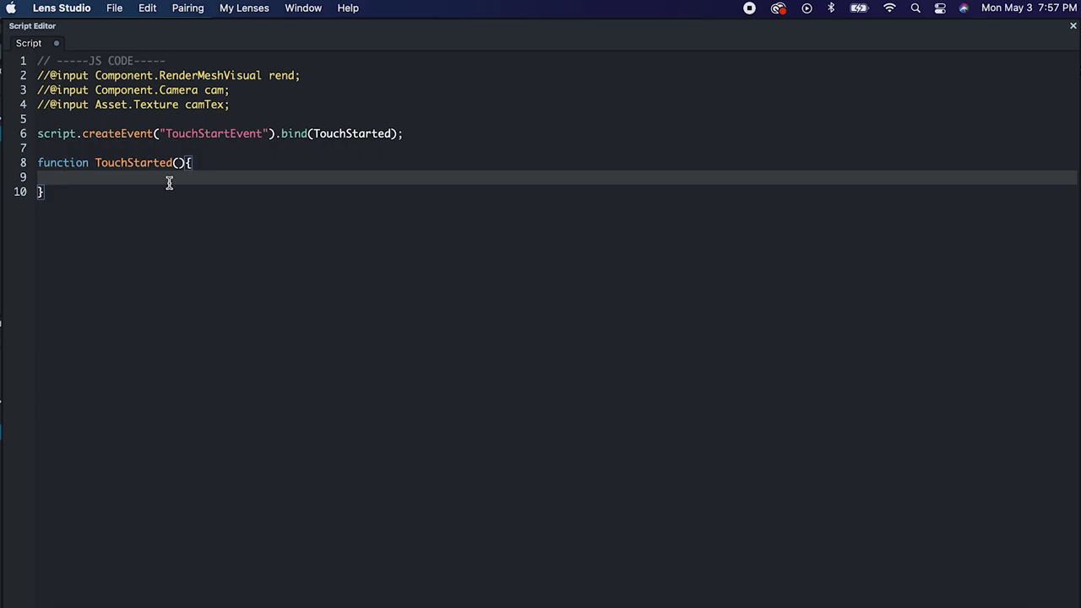
- In TouchStarted, set rend's baseTex to camTex.copyFrame() and call script.rend.snap(script.cam)
text(scrip)
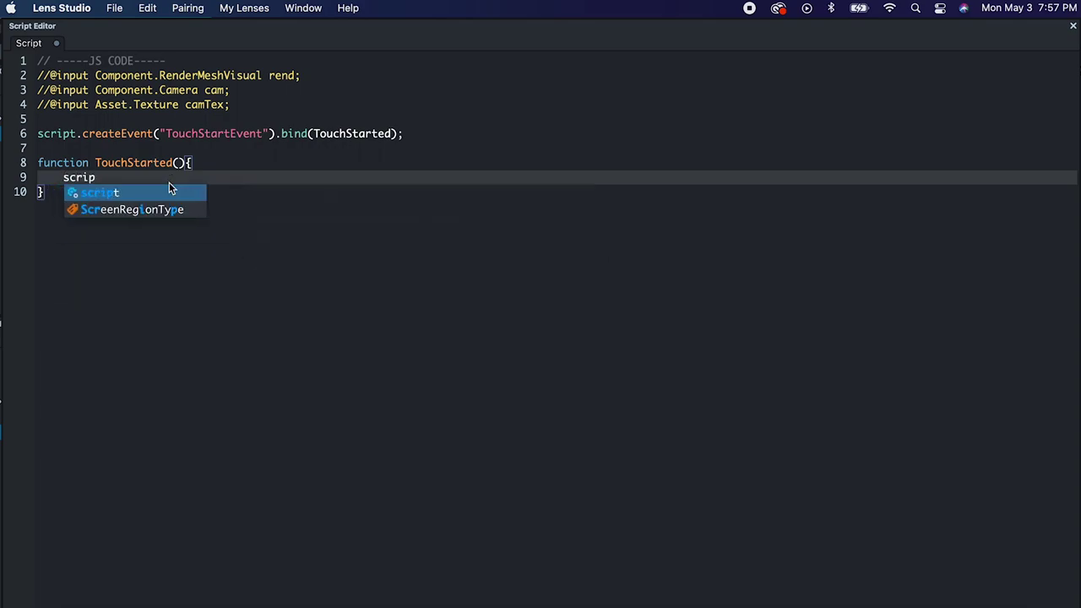
text(t.rend)
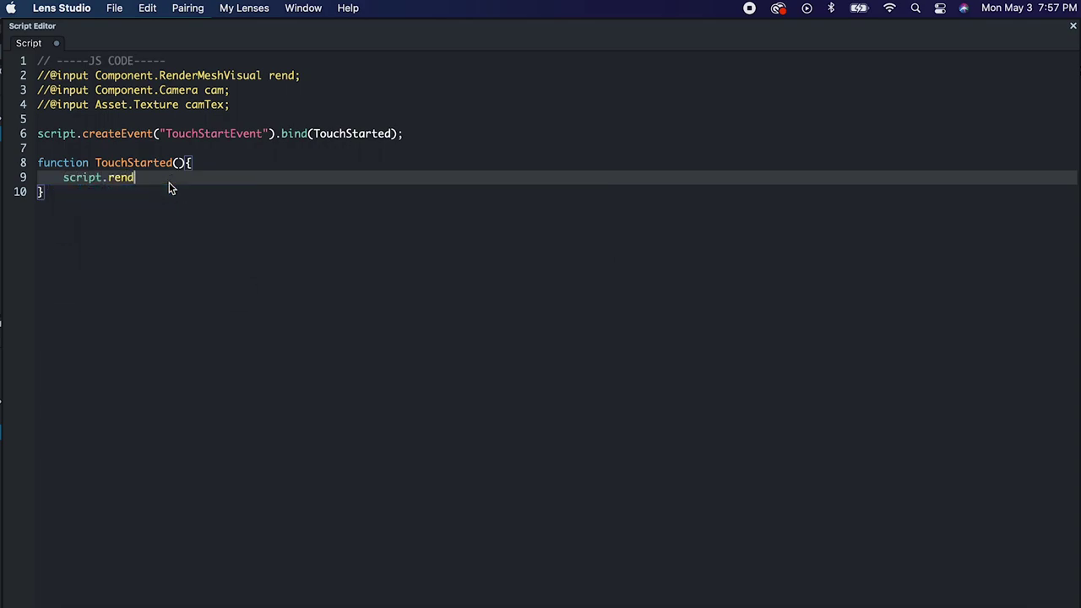
text(.)
text(mai)
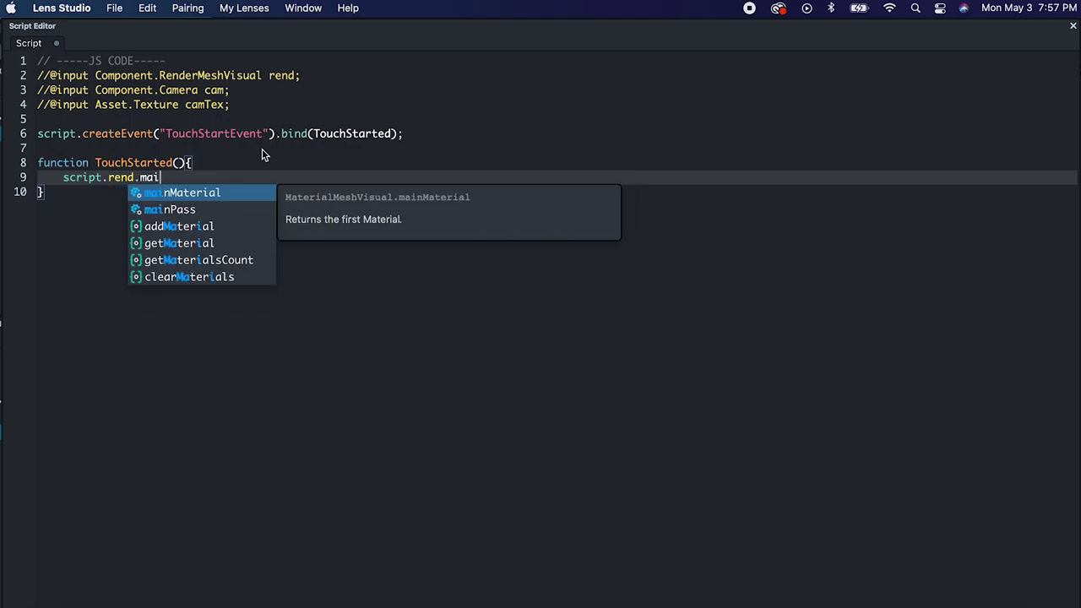
text(nPass.base)
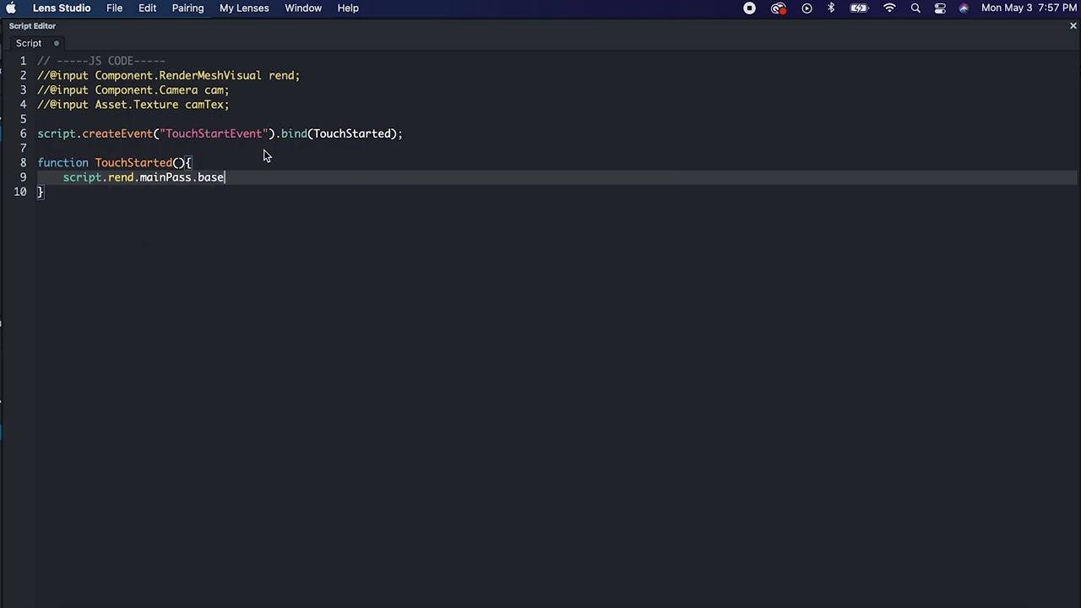
text(Tex = script.)
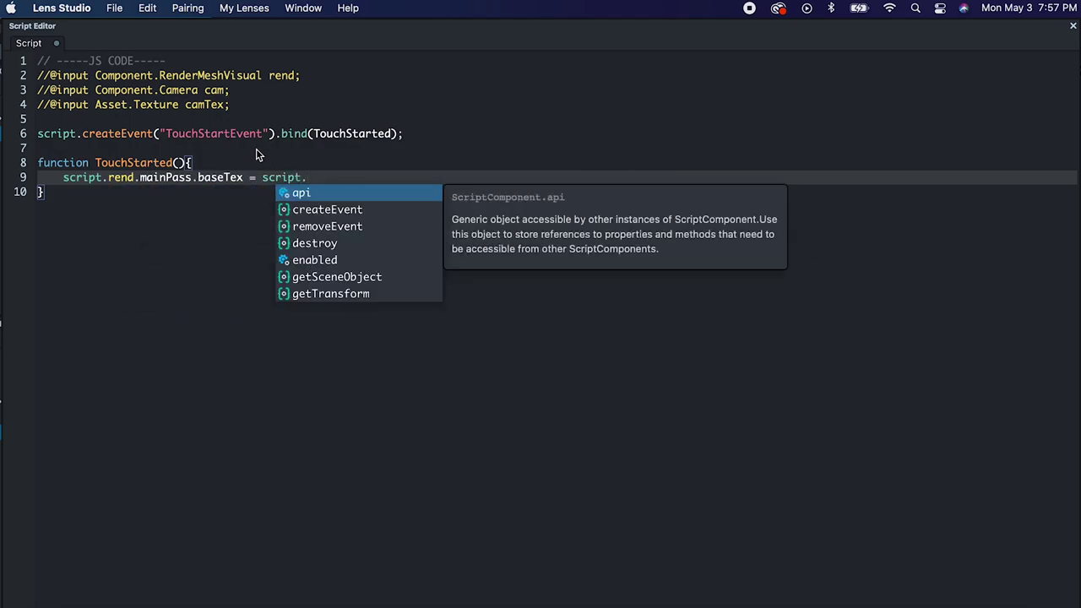
text(camTex)
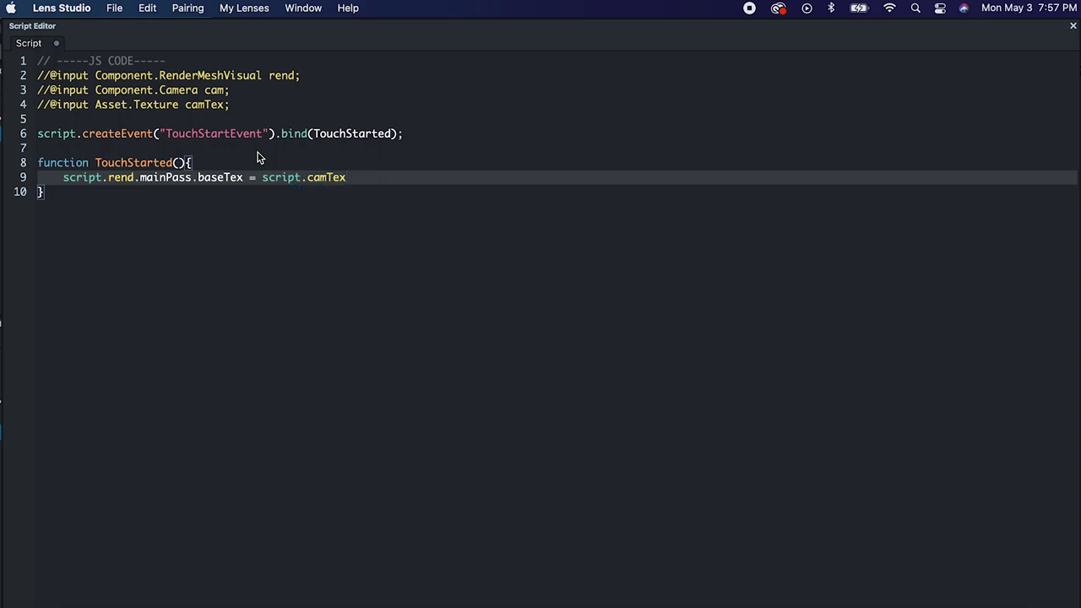
text(.copyFrame();)
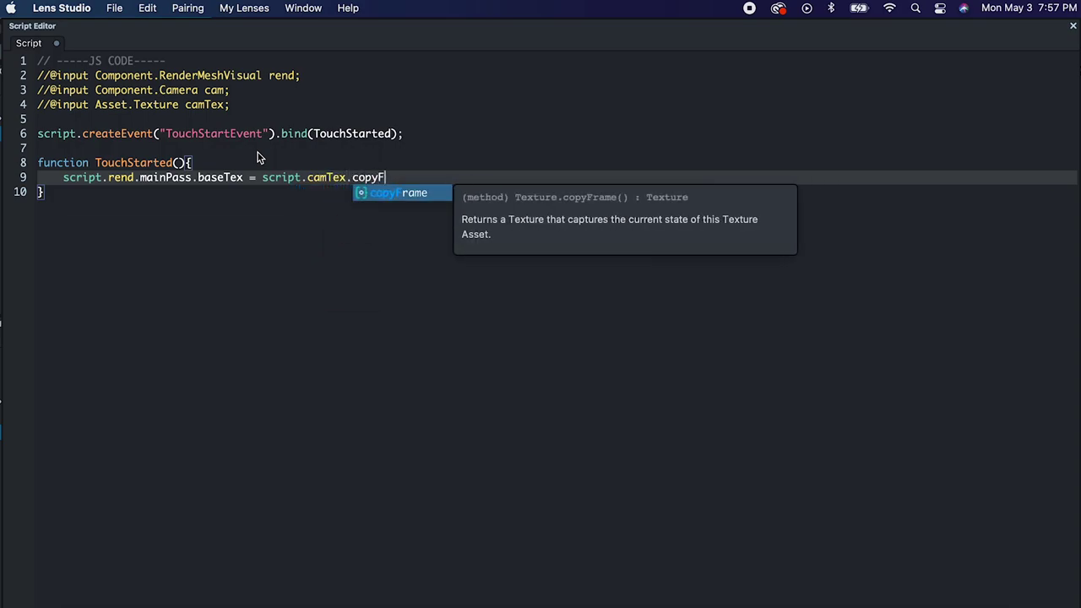
key(Return)
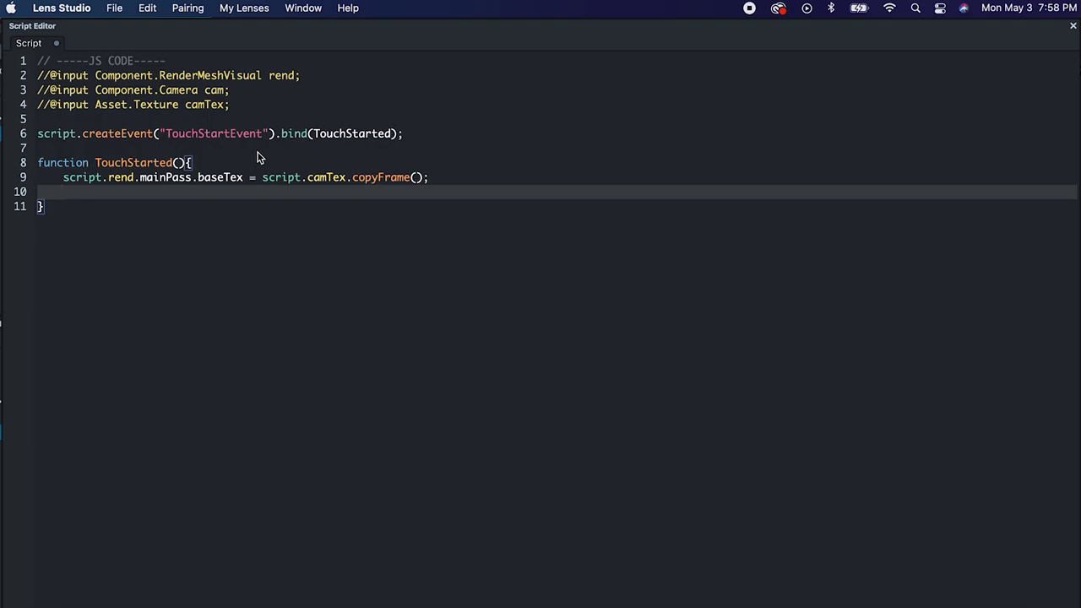
text(script)
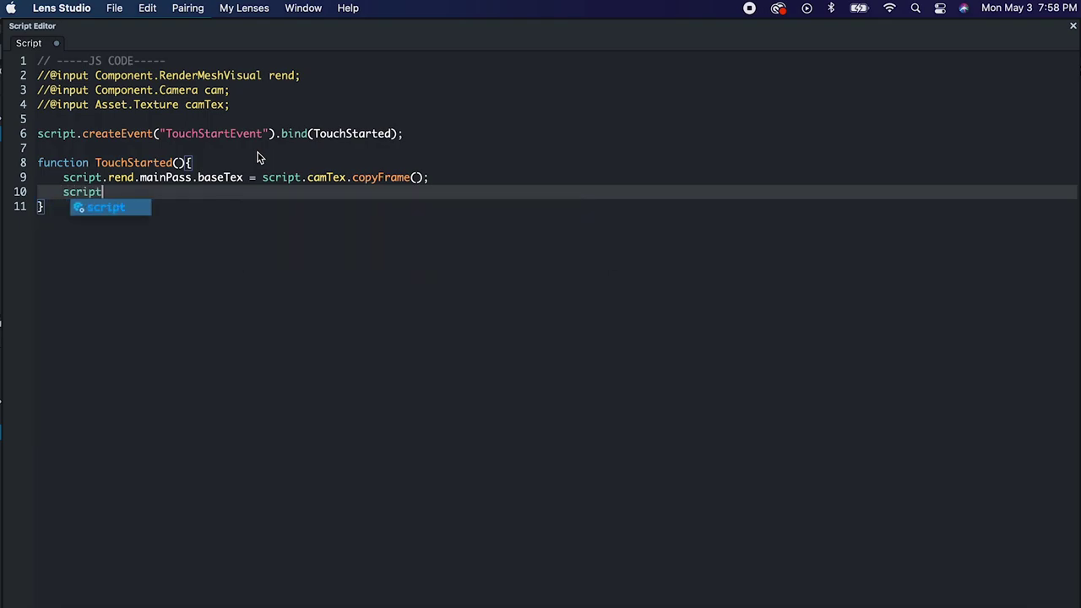
text(.rend.snap)
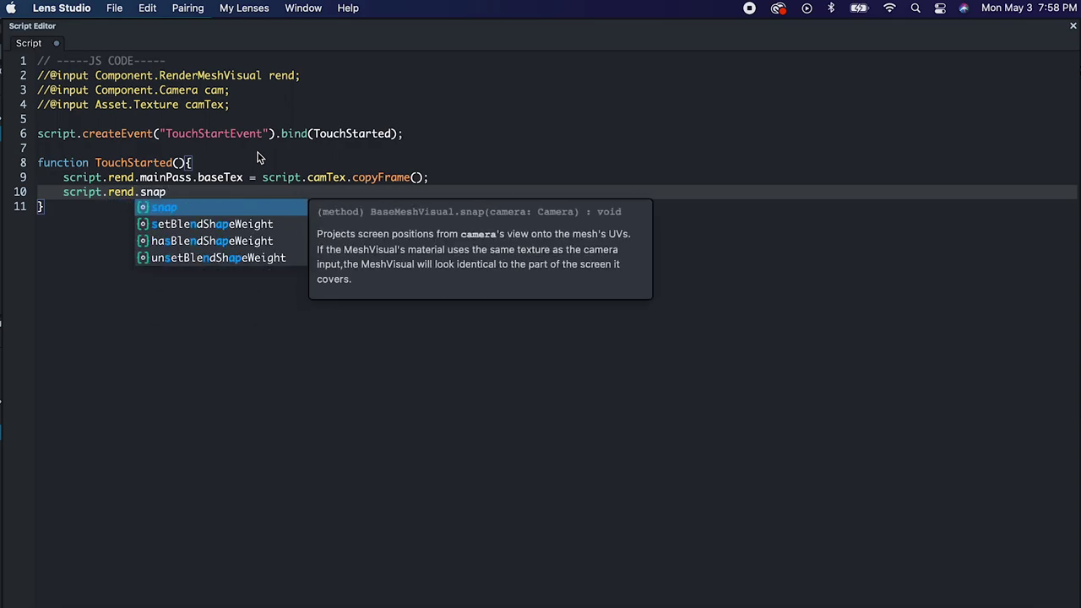
key(Escape)
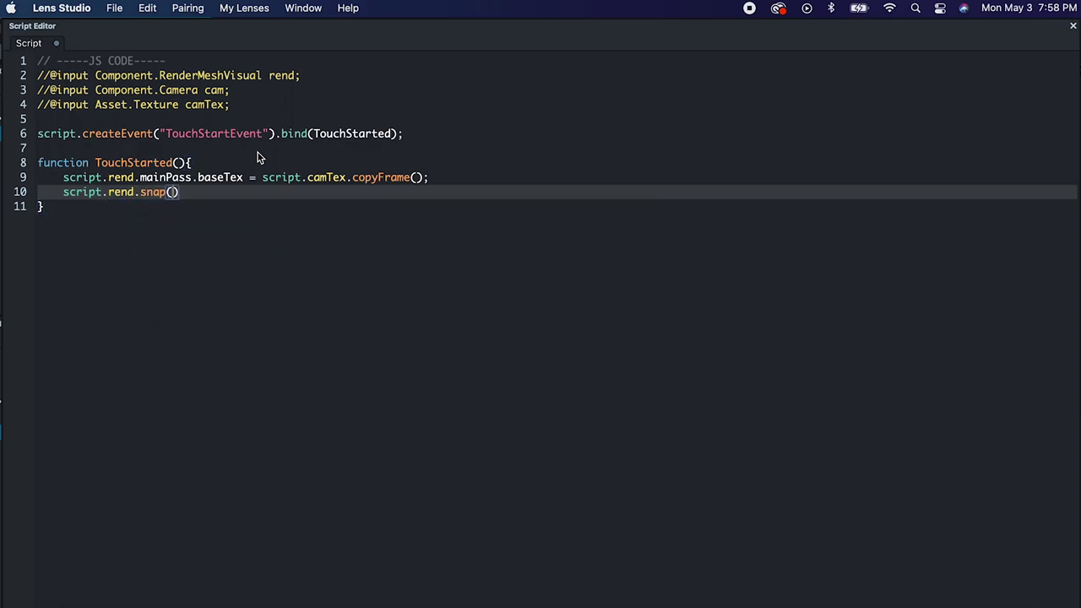
text((script.cam)
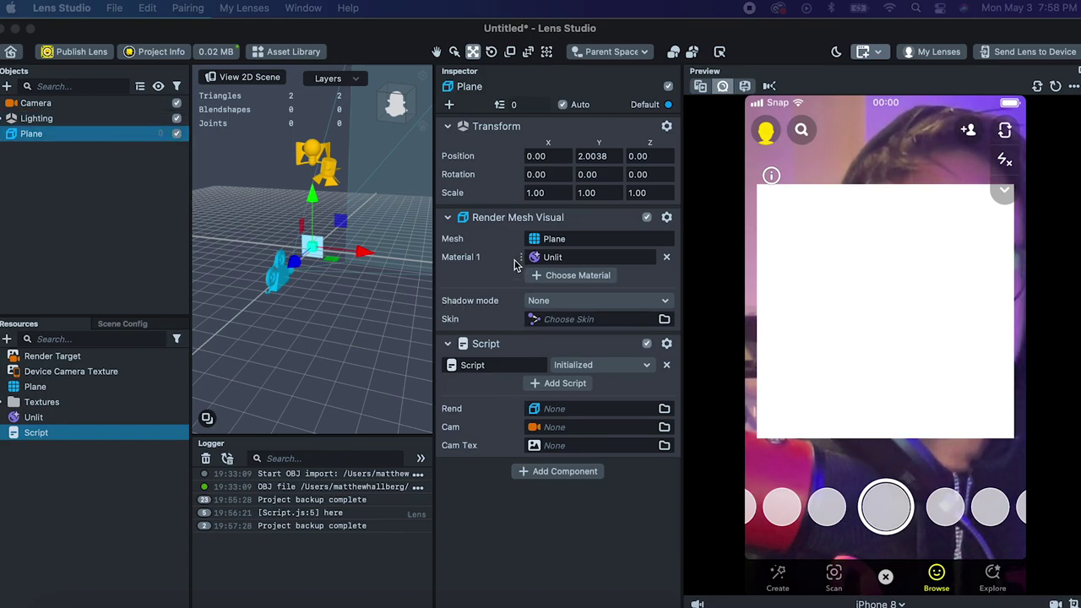
- Link the Plane's Render Mesh Visual to Rend and the Camera to Cam
click(75, 134)
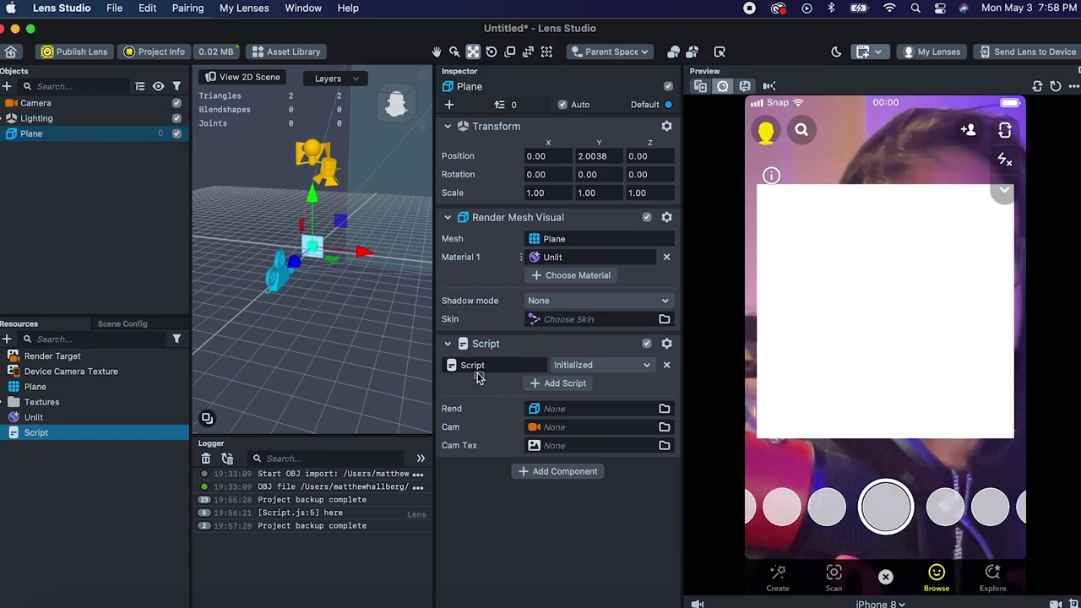
drag(558, 418, 558, 414)
drag(36, 103, 599, 427)
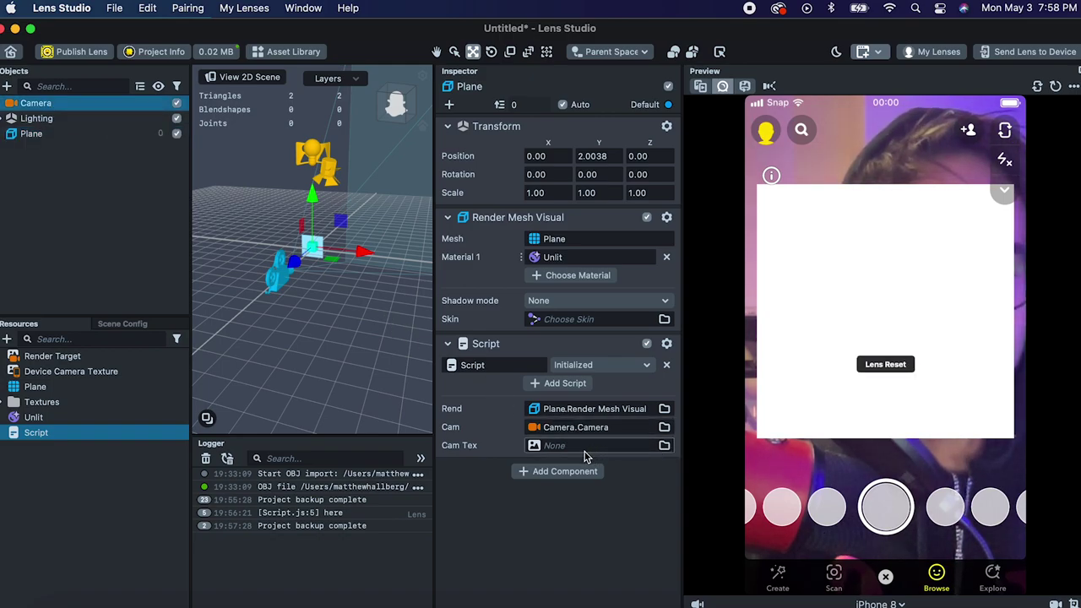
- Set Cam Tex to Device Camera Texture and move the plane up near centre
click(663, 447)
click(475, 188)
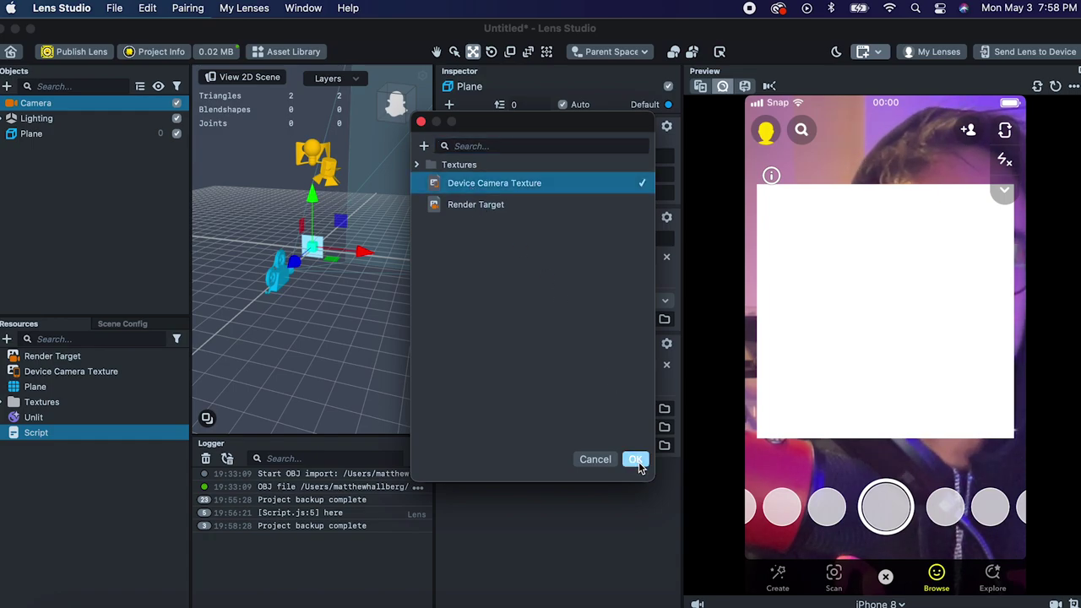
click(636, 459)
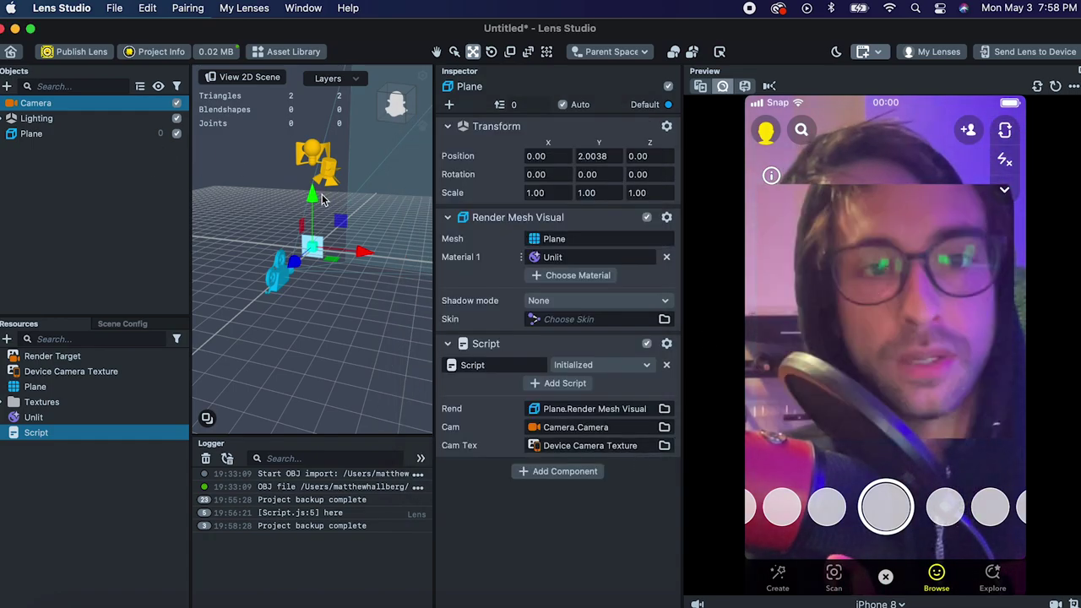
drag(312, 203, 367, 267)
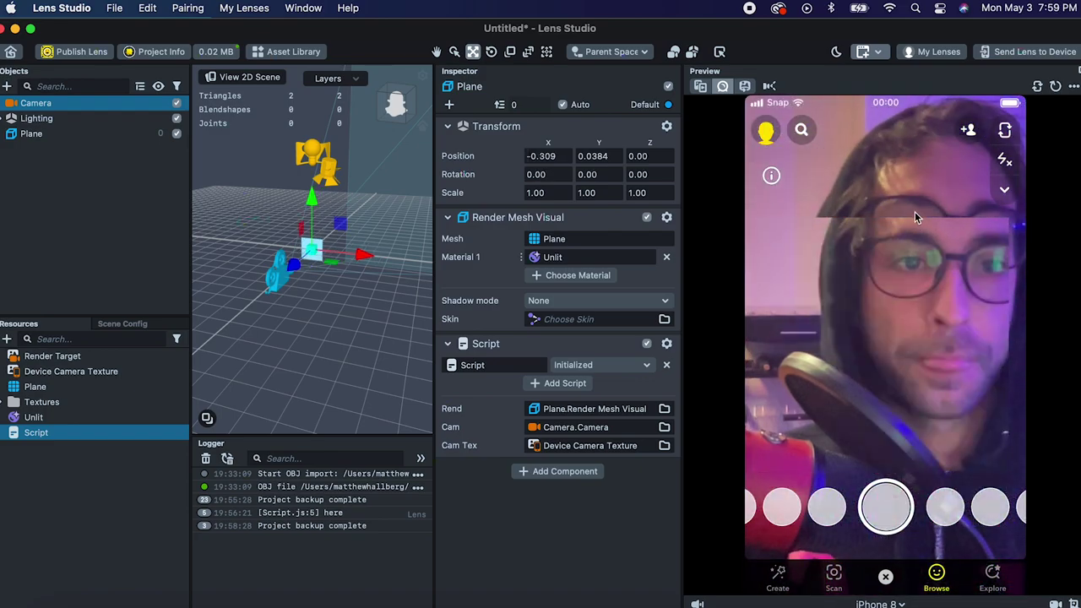
- Add a Face Mesh object to the scene by searching 'face'
click(7, 87)
click(33, 115)
text(face)
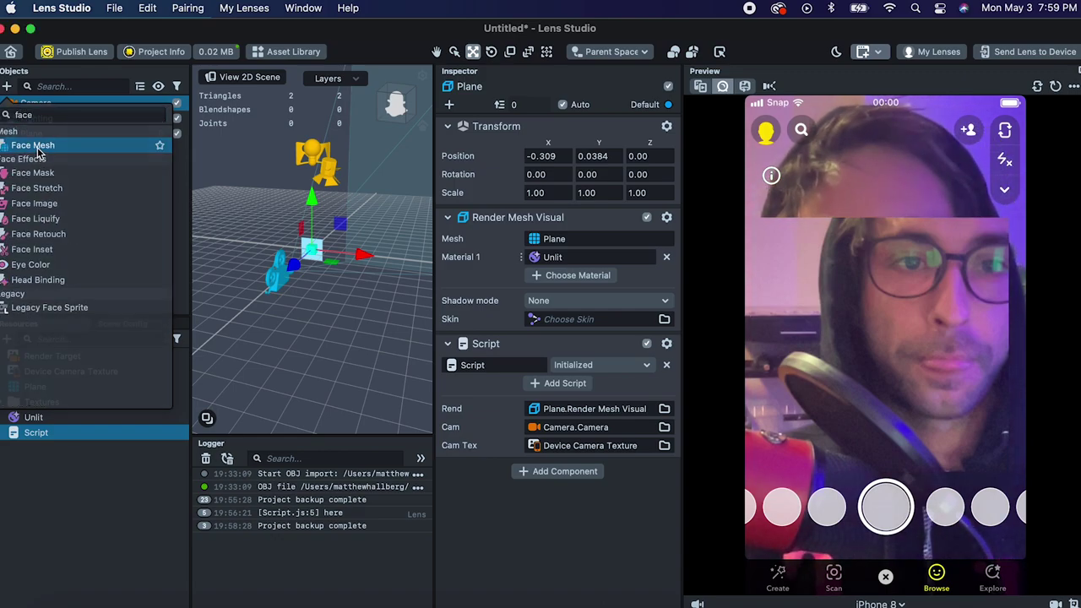
click(34, 146)
- Copy the Plane's Script component, then delete the Plane
click(32, 180)
right_click(37, 186)
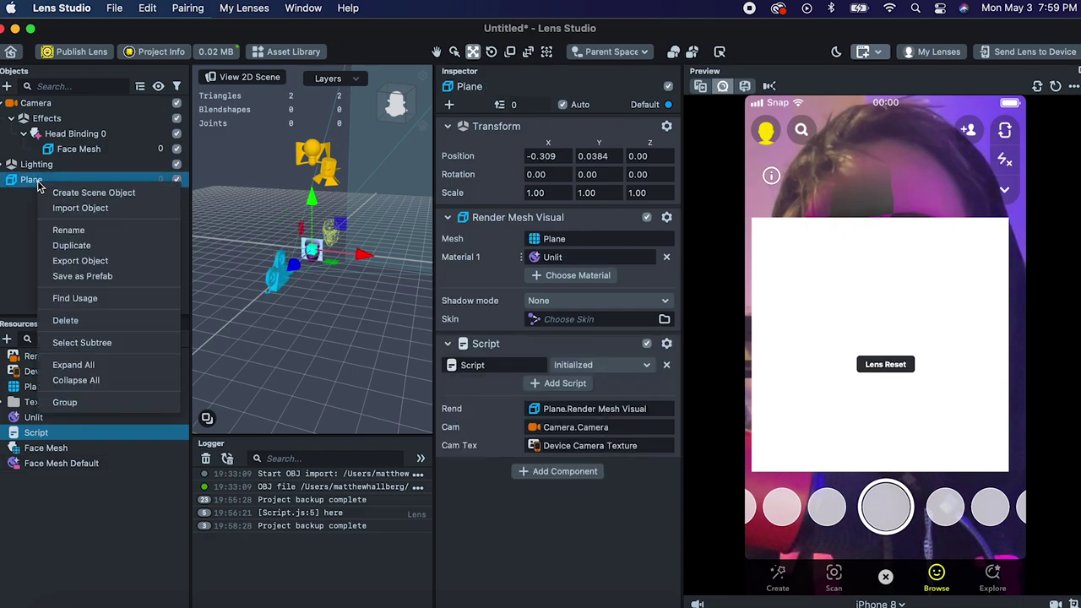
click(667, 344)
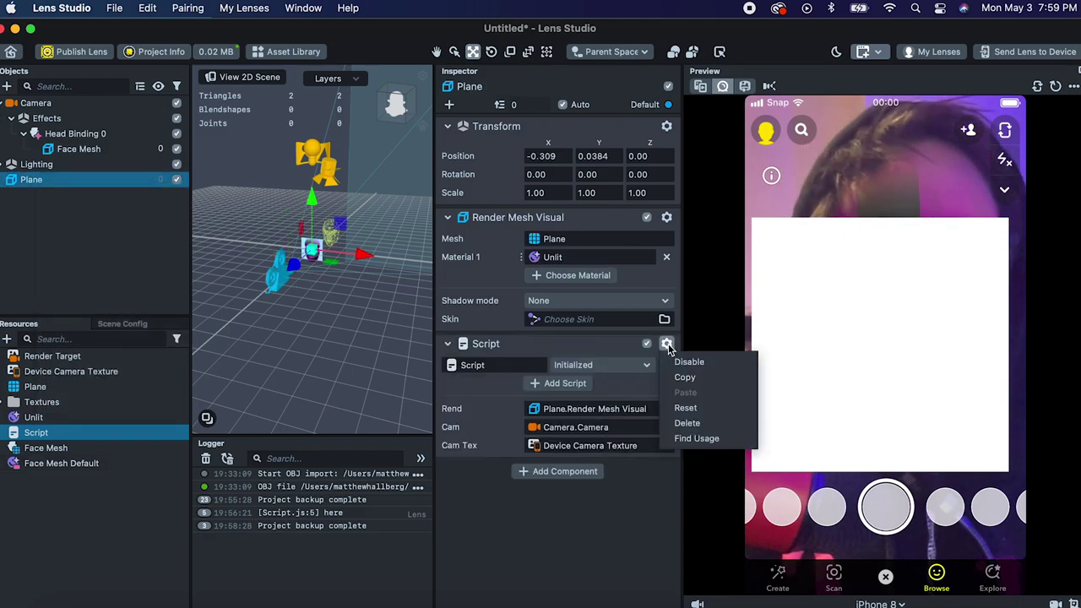
click(685, 378)
right_click(43, 186)
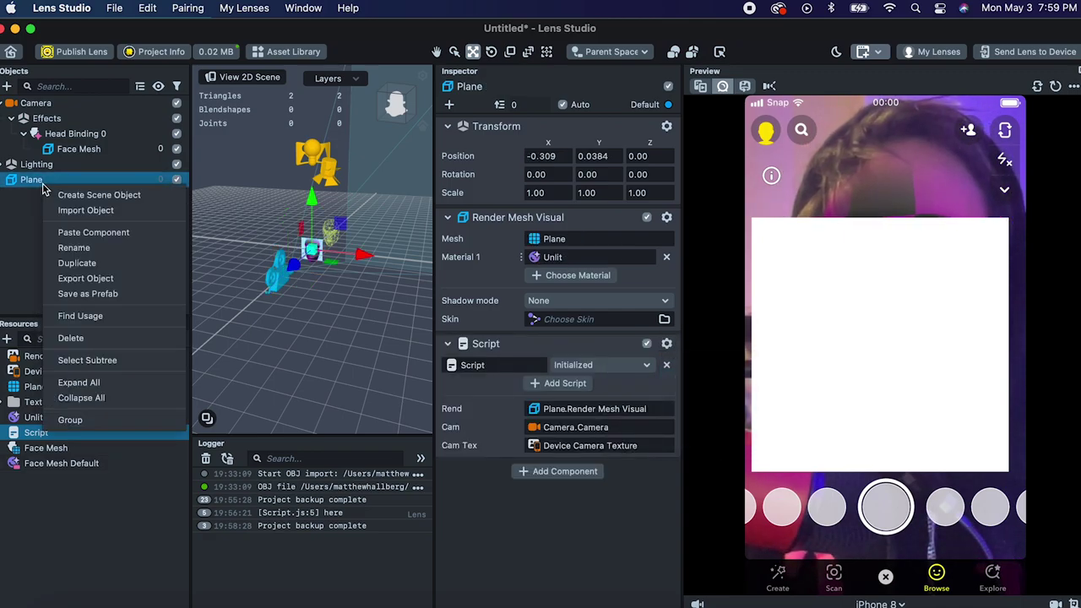
click(82, 338)
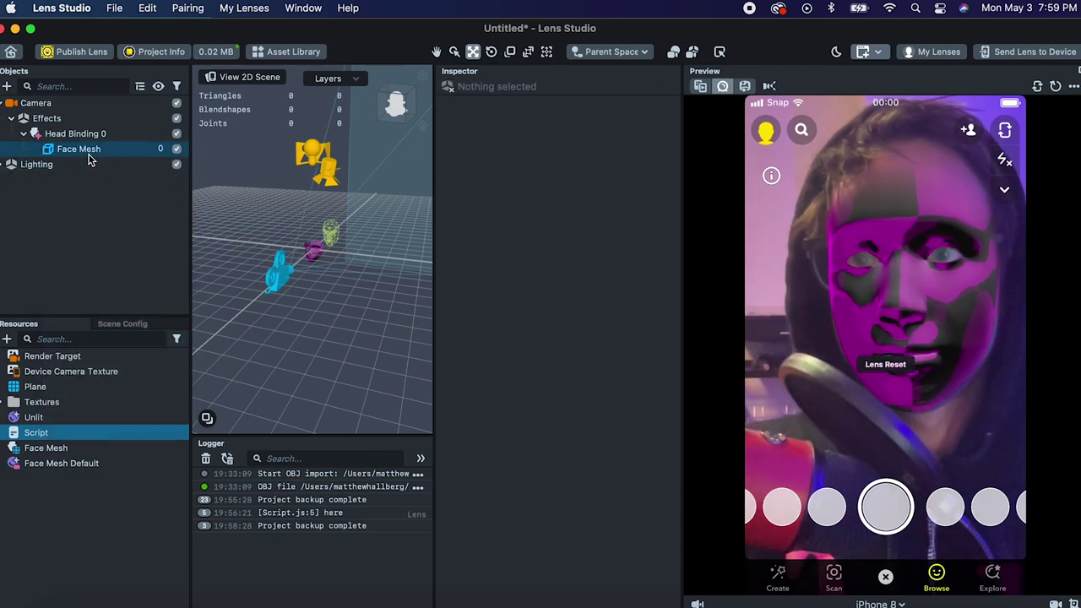
- Paste the Script onto Face Mesh, link its mesh visual to Rend, and apply the Unlit material
click(85, 149)
right_click(619, 355)
click(655, 369)
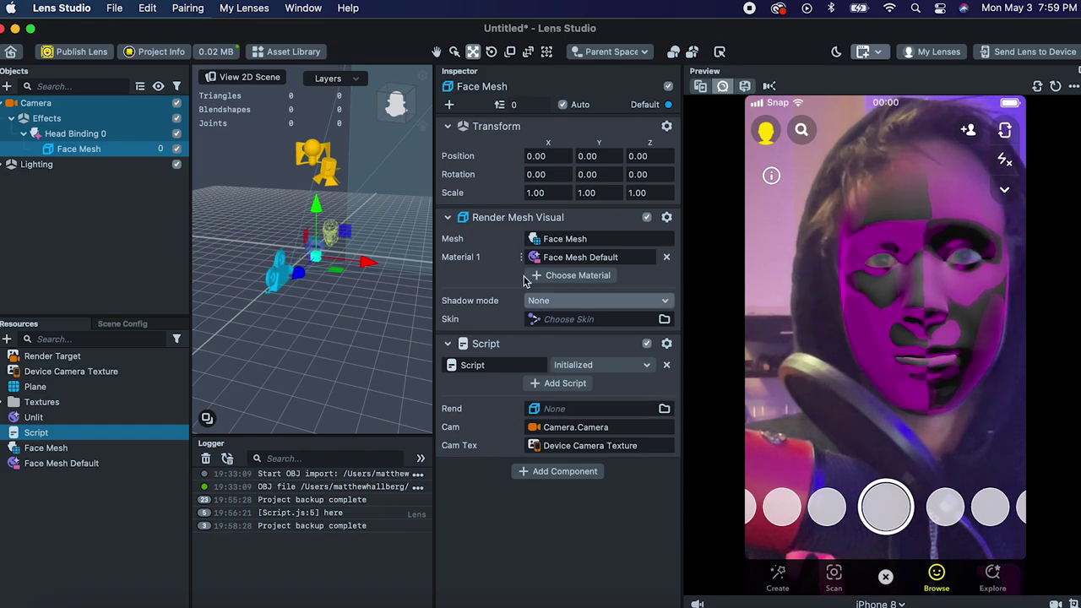
drag(79, 149, 591, 409)
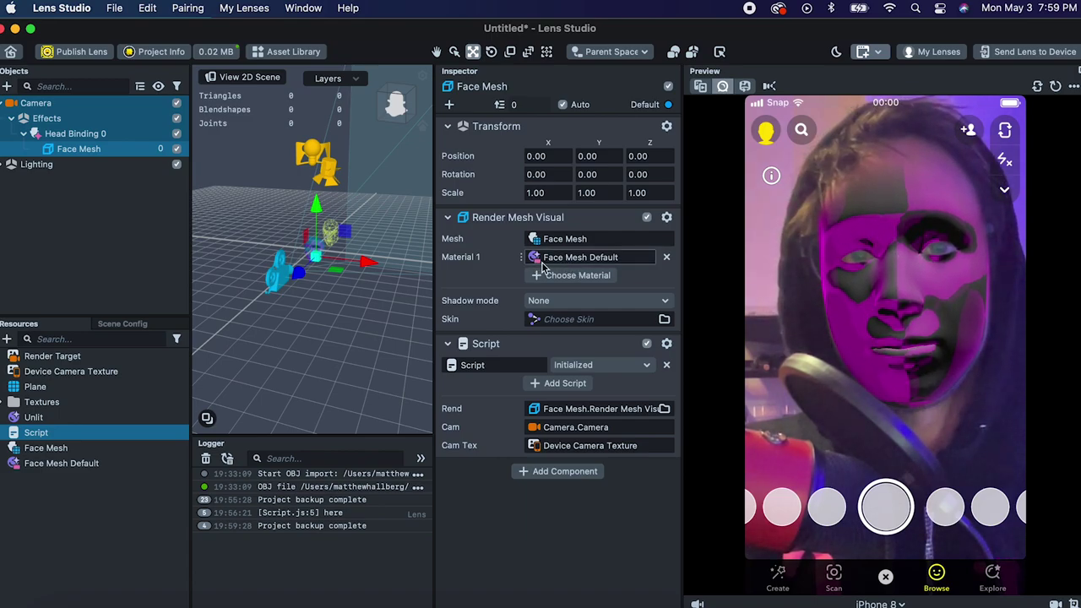
drag(34, 418, 573, 263)
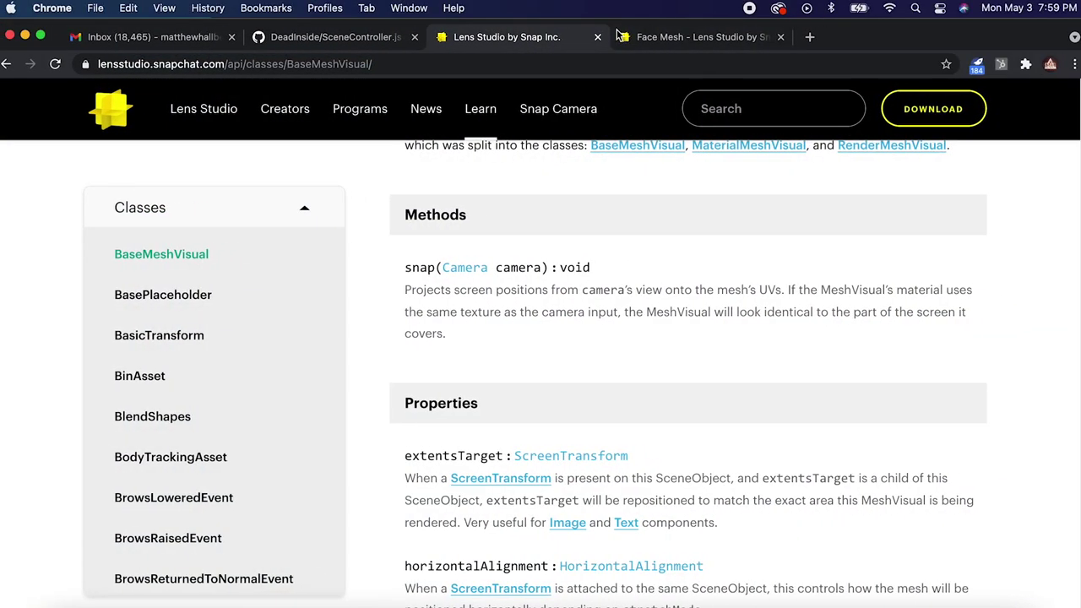
- Open the Face Mesh documentation, then import Face Mesh.obj into the project Resources
click(694, 37)
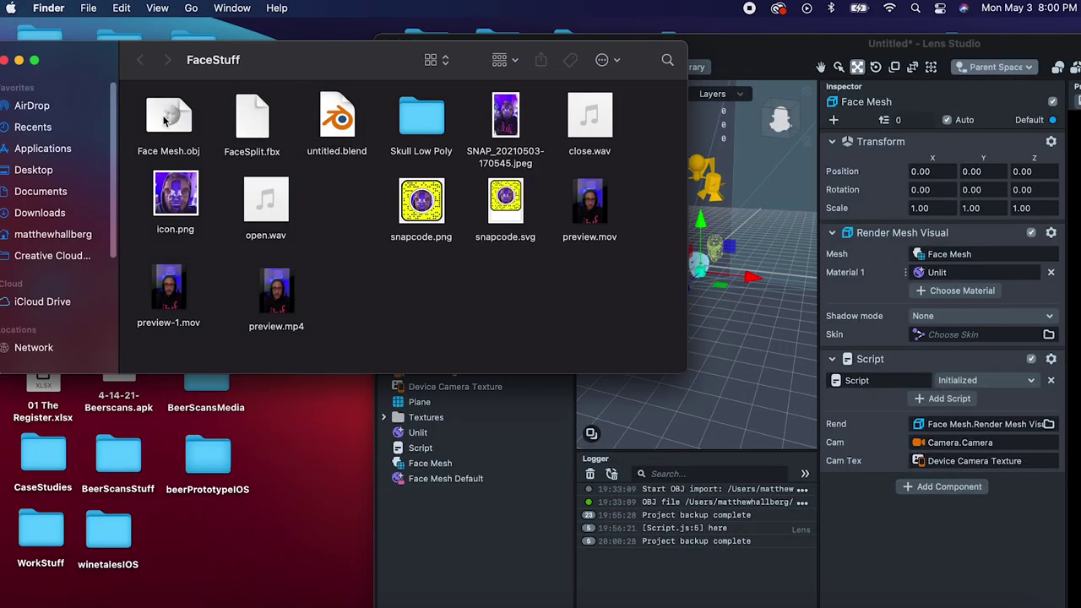
drag(169, 117, 482, 498)
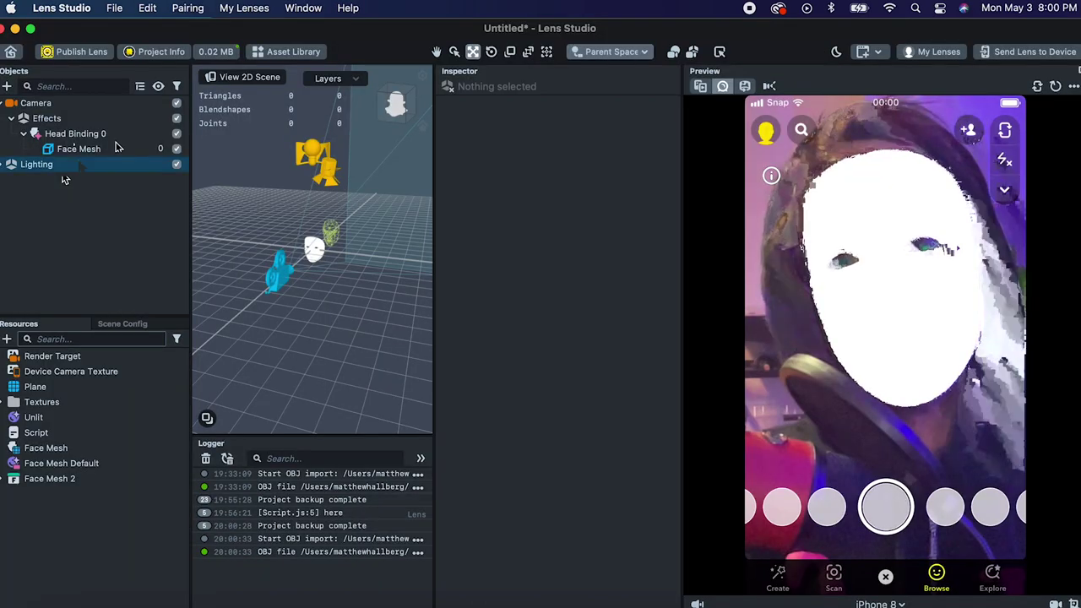
- Assign Face Mesh 2's Resource mesh to the Face Mesh and move it to X -1.4106, Y -2.1253
click(78, 148)
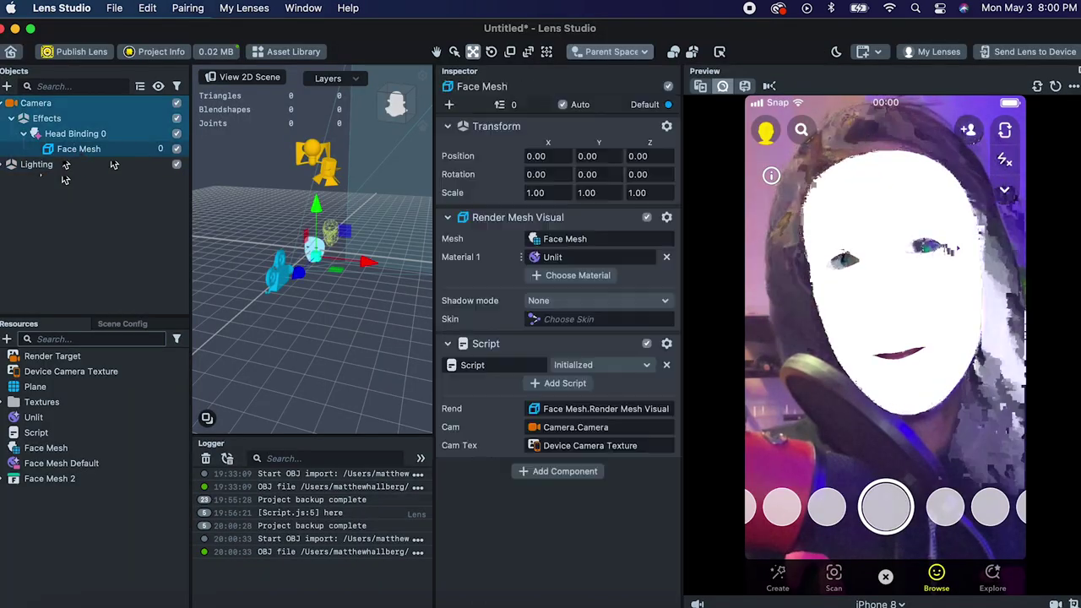
click(49, 479)
click(4, 478)
click(74, 510)
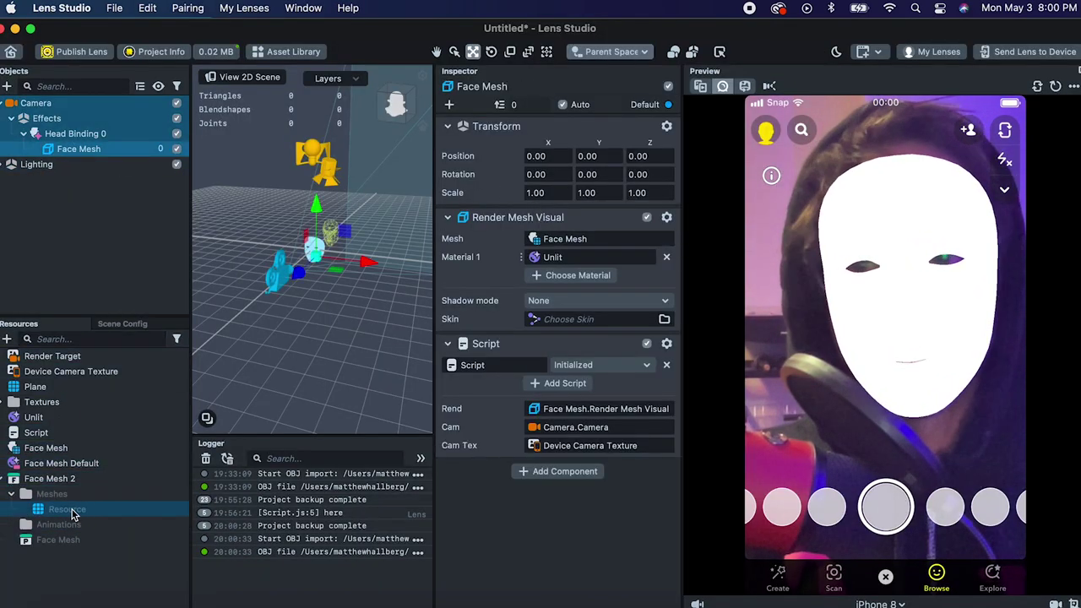
drag(566, 241, 568, 239)
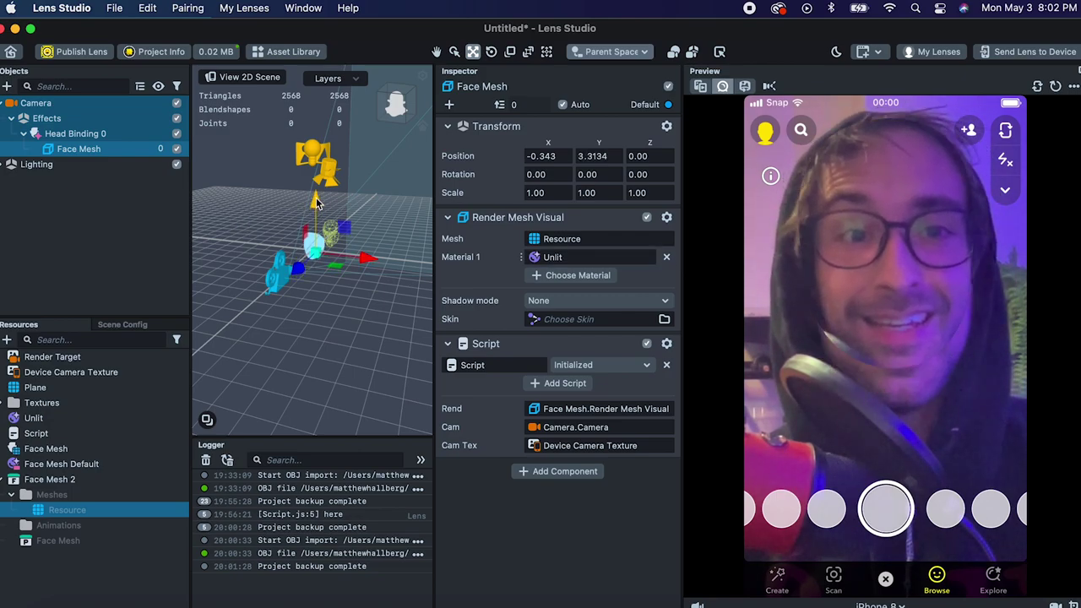
mouse_move(315, 206)
mouse_down()
mouse_move(319, 221)
mouse_move(317, 213)
mouse_up()
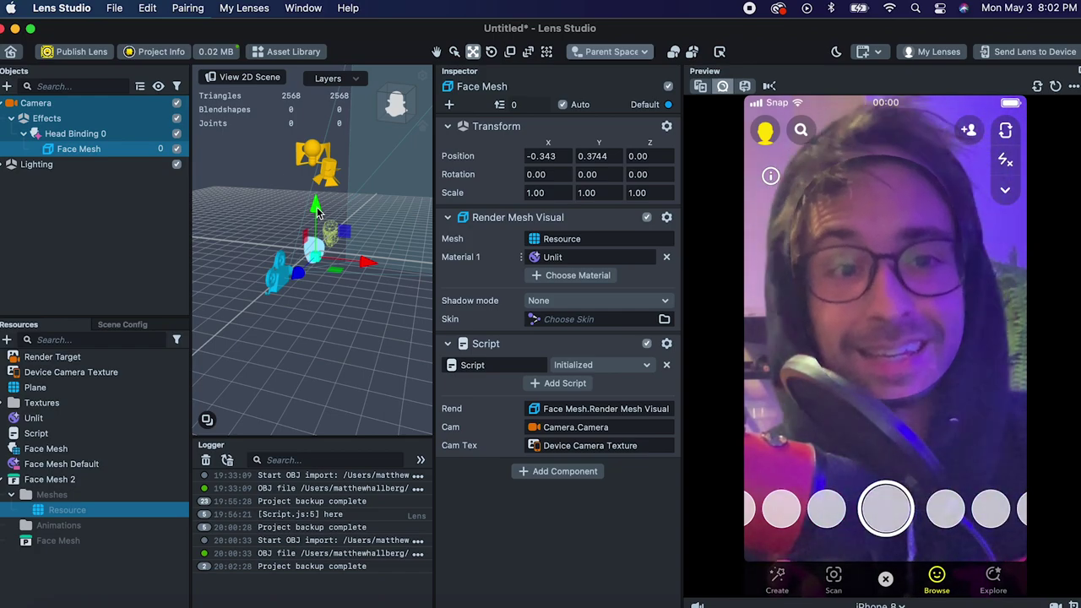
drag(315, 215, 368, 246)
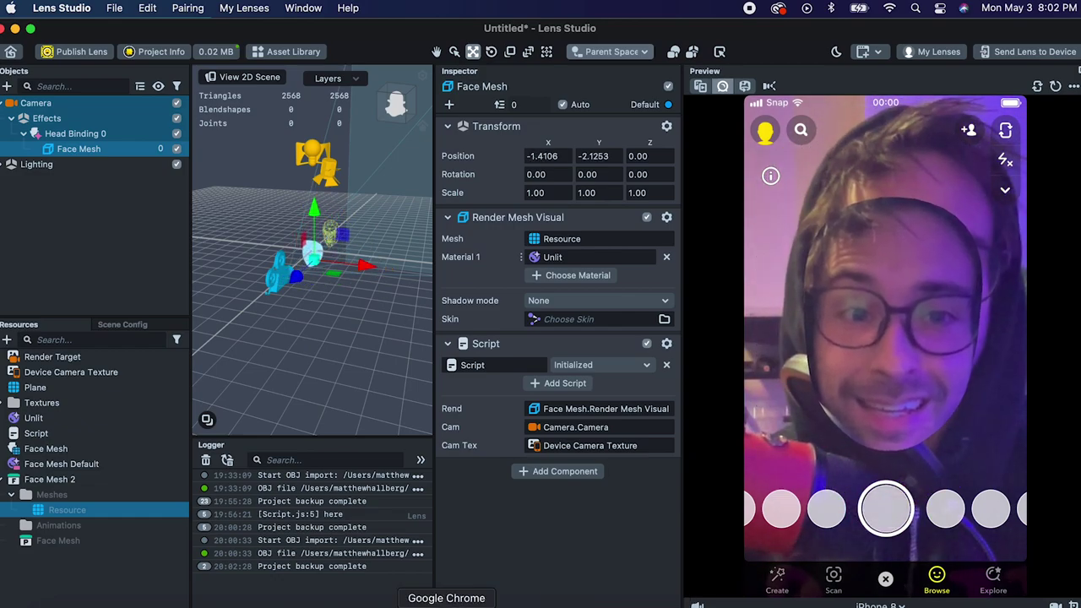
- Browse to the DeadInside GitHub repository, then disable the Face Mesh in Lens Studio
click(446, 604)
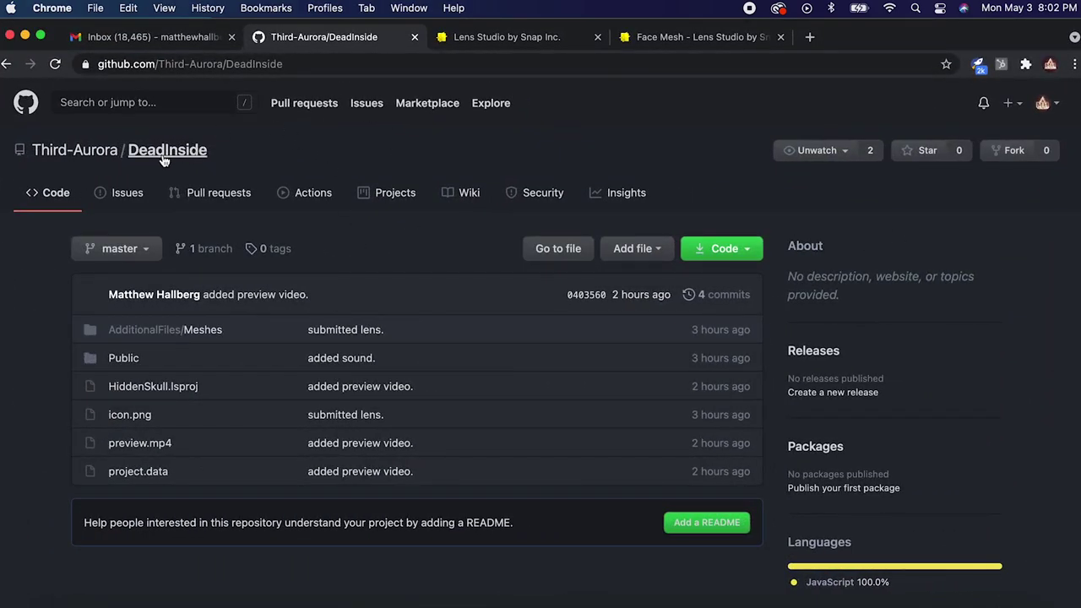
click(76, 150)
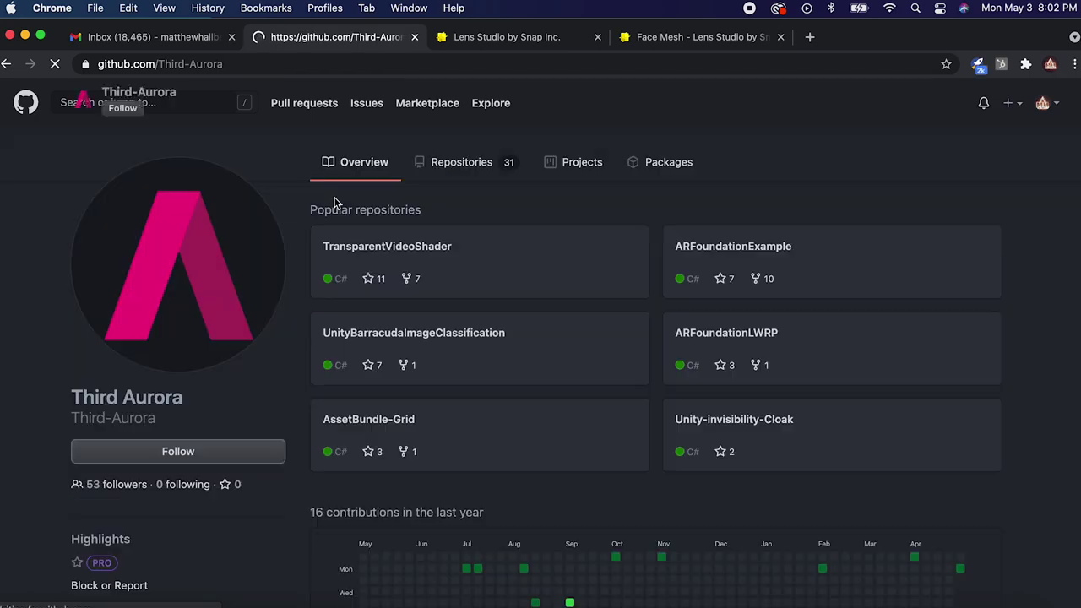
click(471, 164)
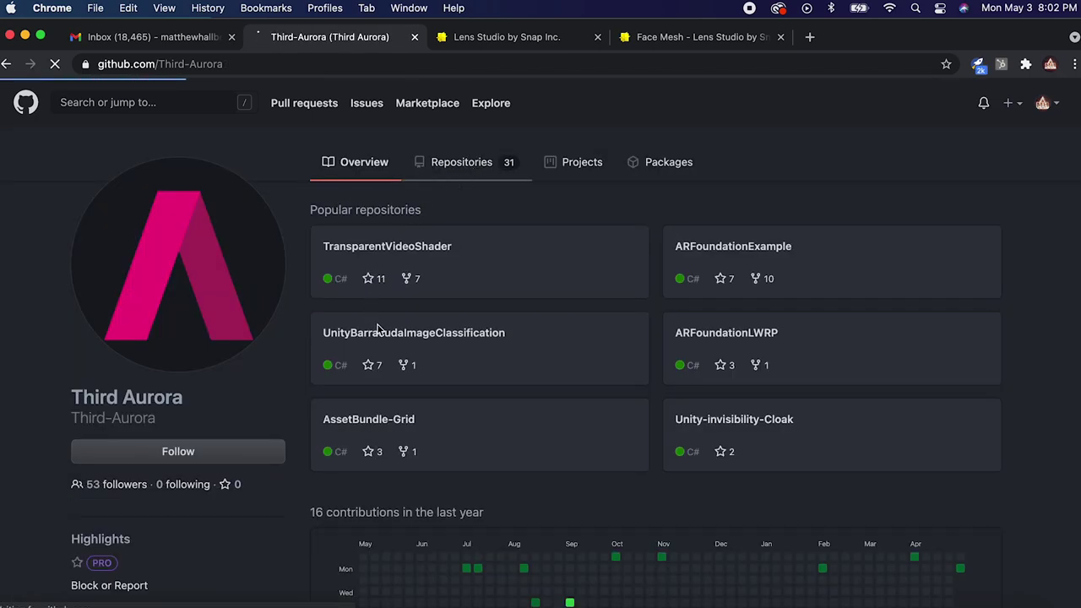
click(364, 356)
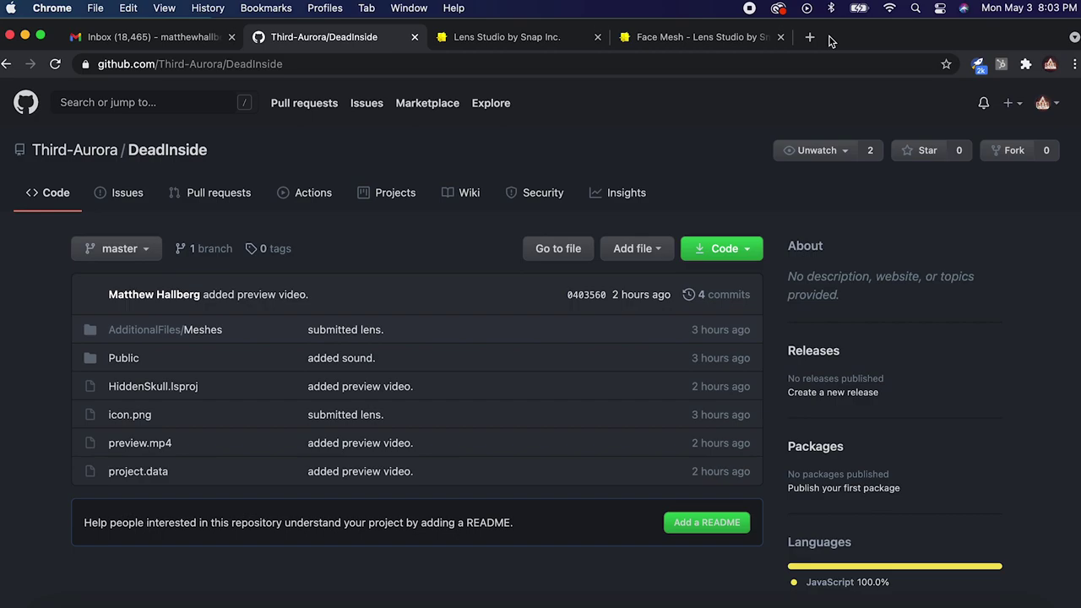
key(ctrl+Left)
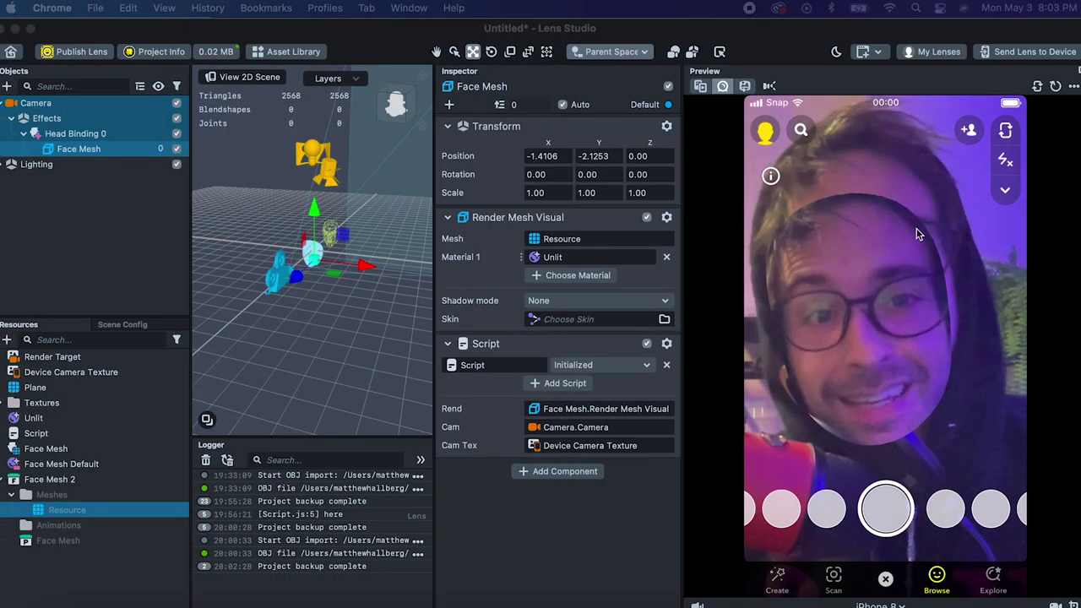
click(177, 149)
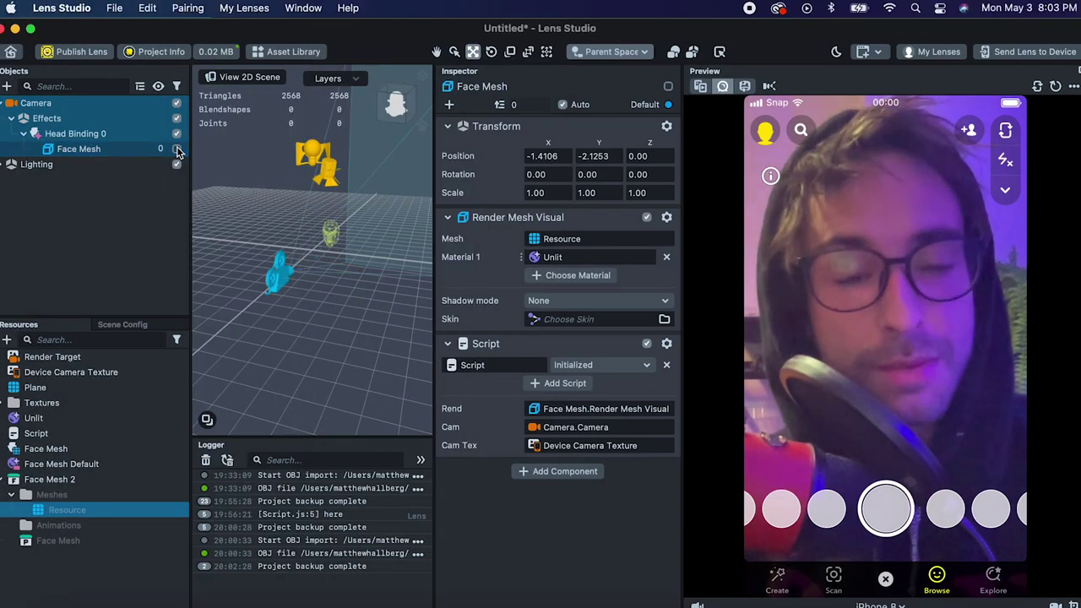